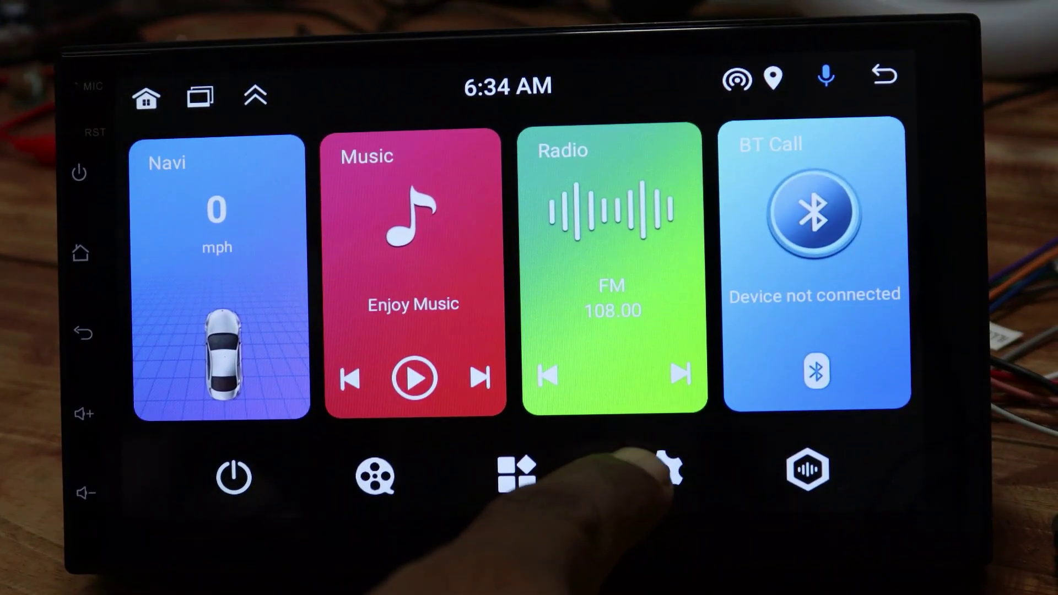
Step: Bring up the head unit's settings list and go into More Settings
left_click(666, 468)
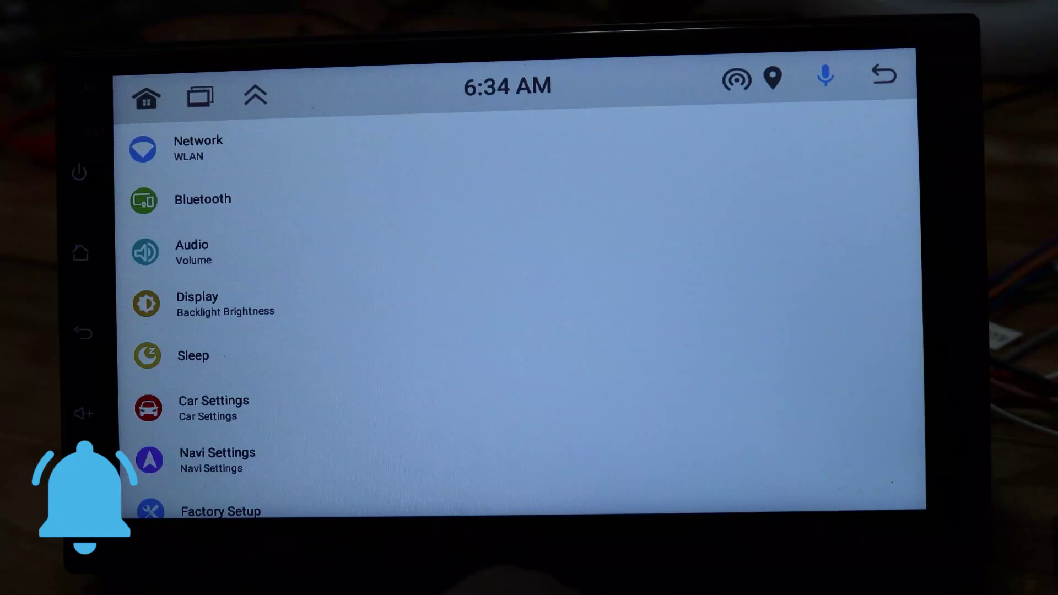
scroll(330, 331, "down", 3)
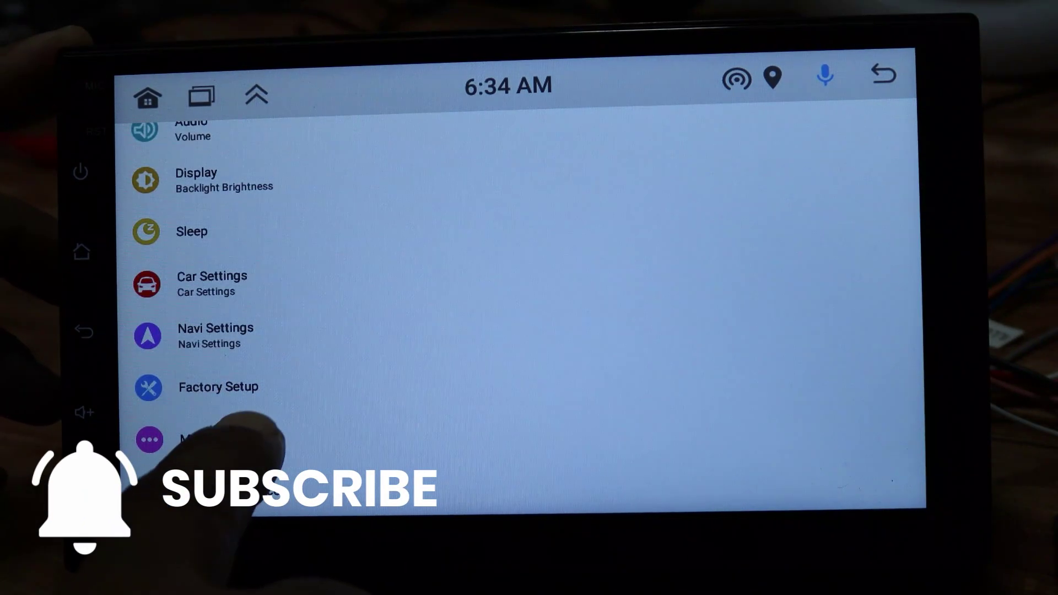
left_click(198, 438)
left_click(83, 330)
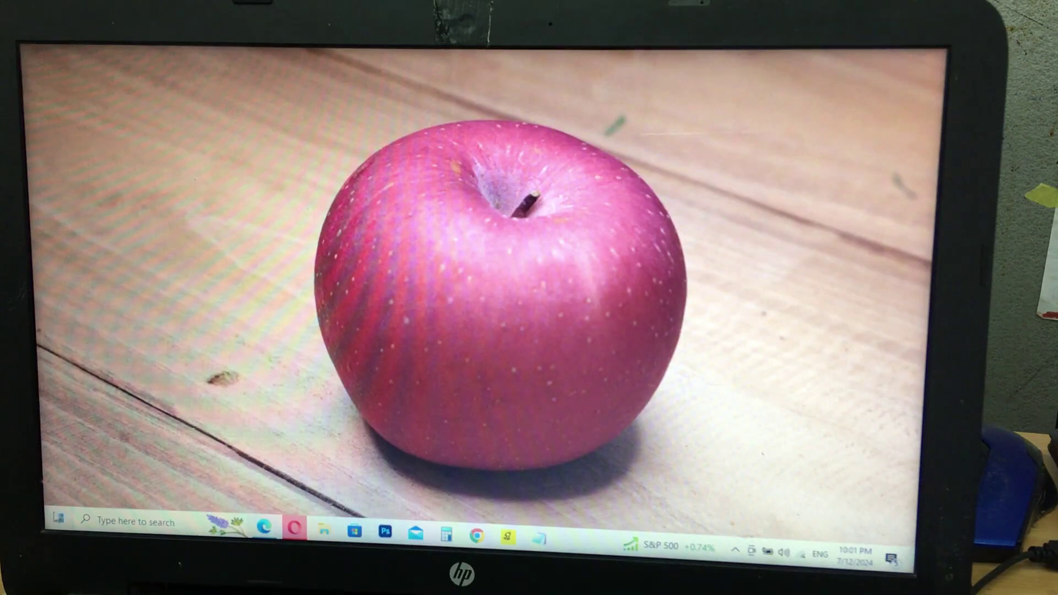
type("adv")
type("anced star")
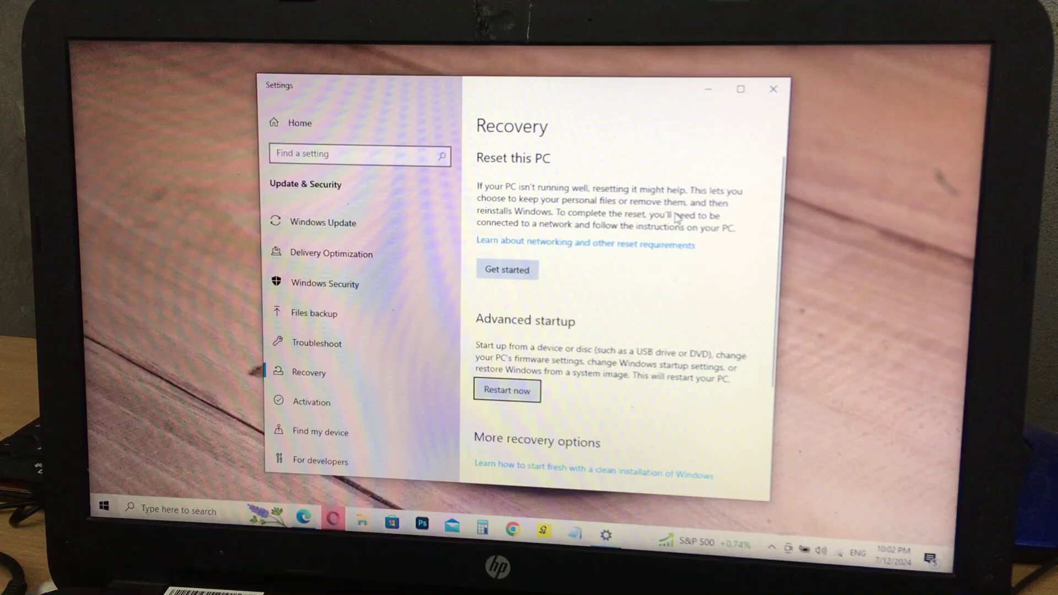
scroll(579, 290, "down", 2)
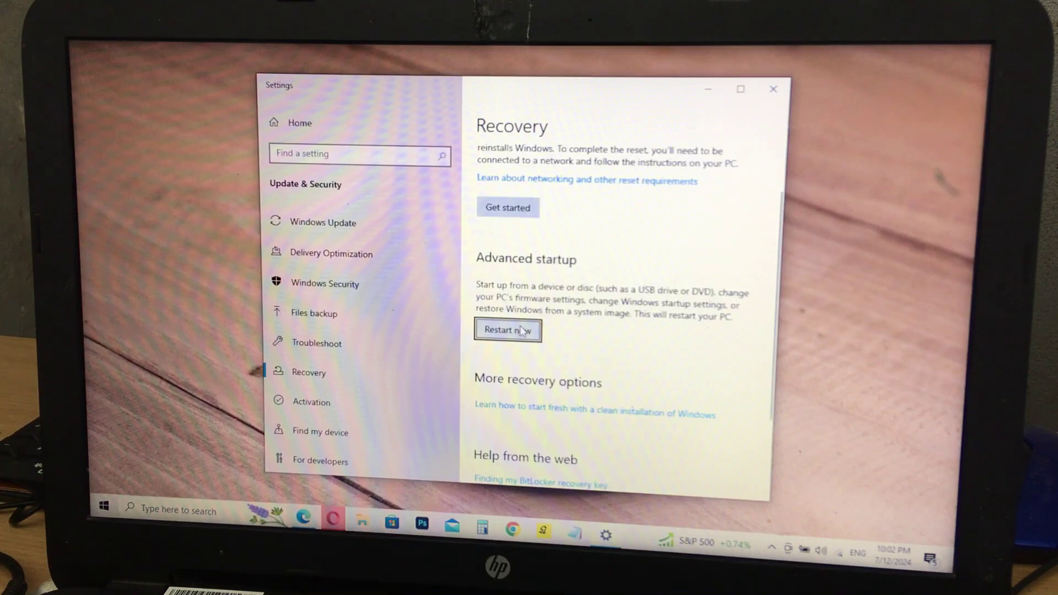
Step: Restart the PC into advanced startup from Recovery settings
left_click(520, 329)
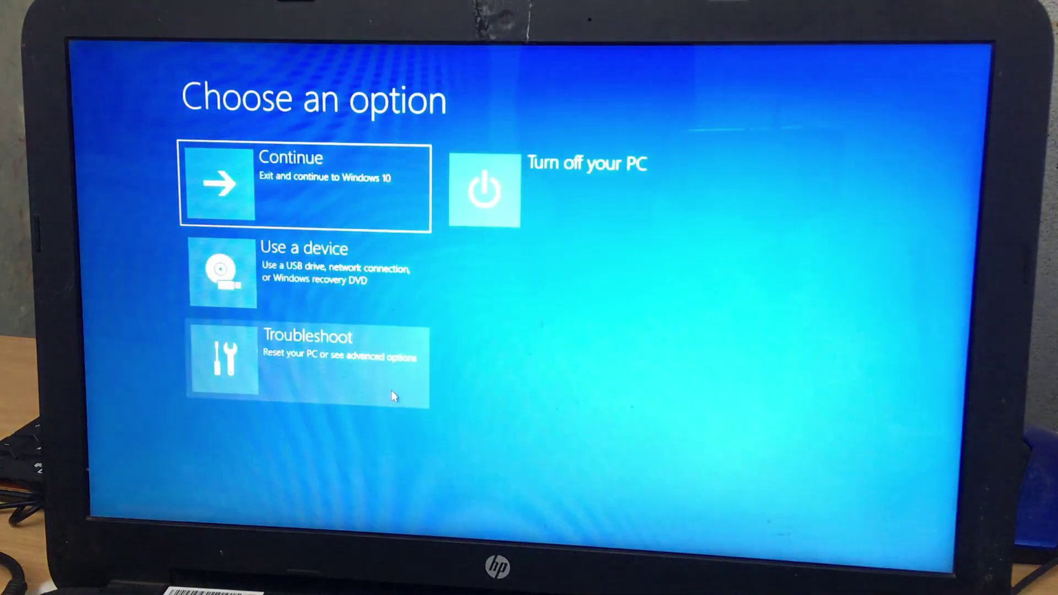
Step: Go through Troubleshoot > Advanced options > Startup Settings and boot with option 7, driver signature enforcement disabled
left_click(373, 355)
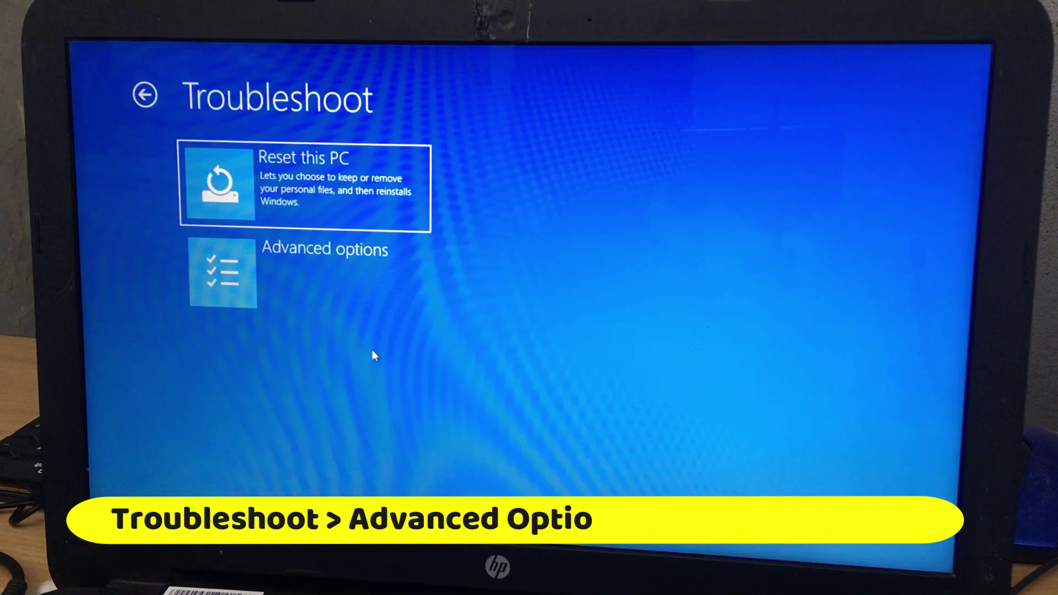
left_click(347, 277)
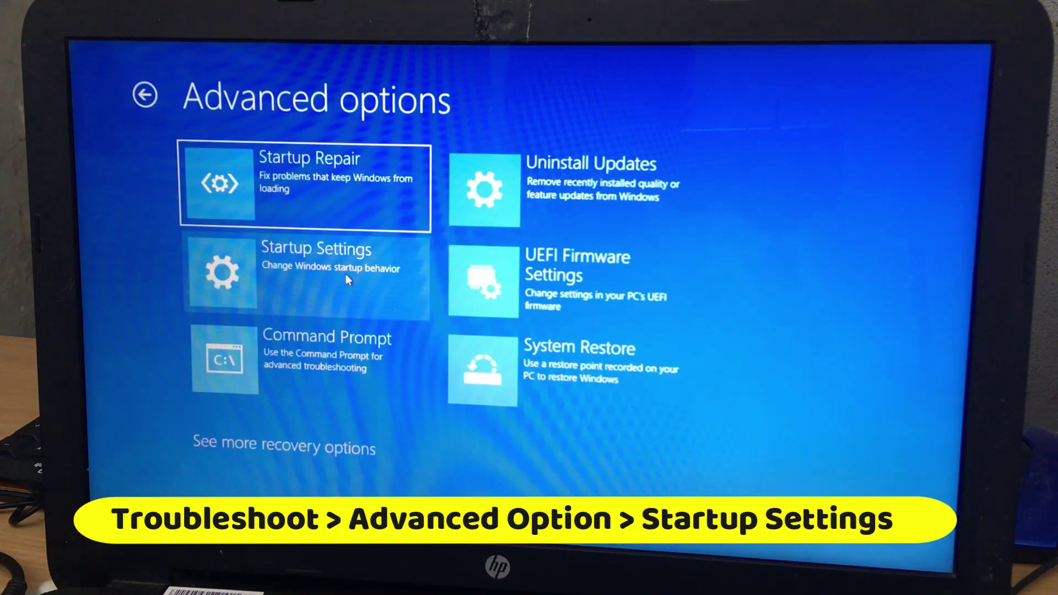
left_click(347, 275)
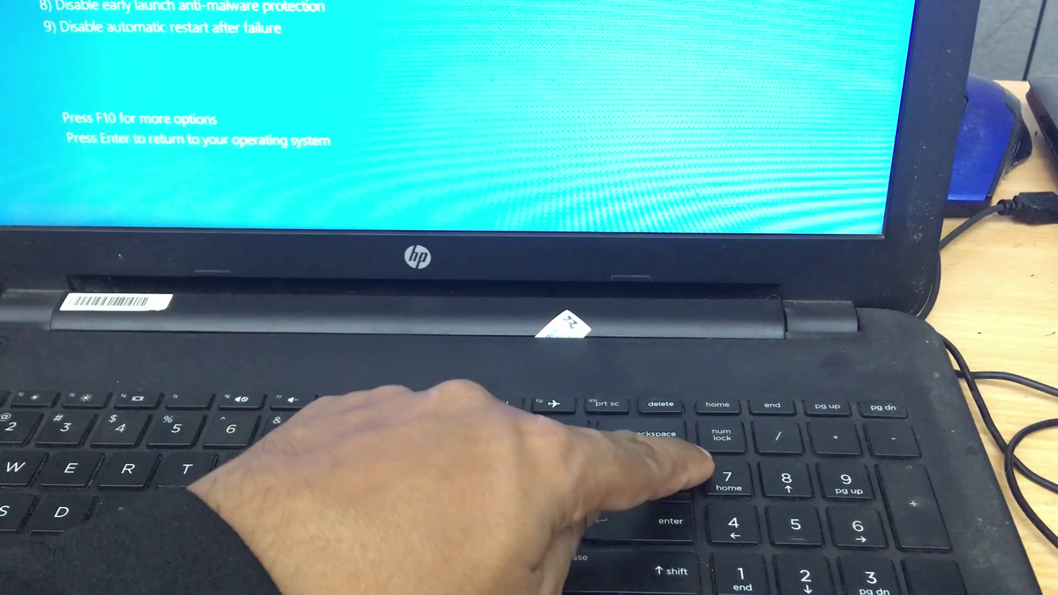
key("7")
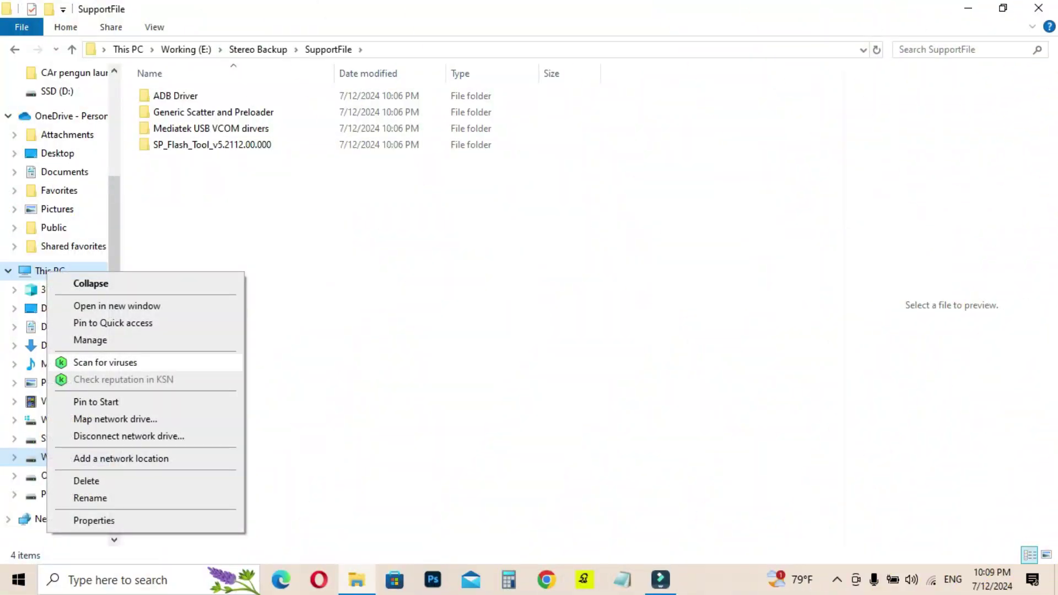
Step: Start the Add legacy hardware wizard in Device Manager and choose manual selection from all hardware types
left_click(90, 340)
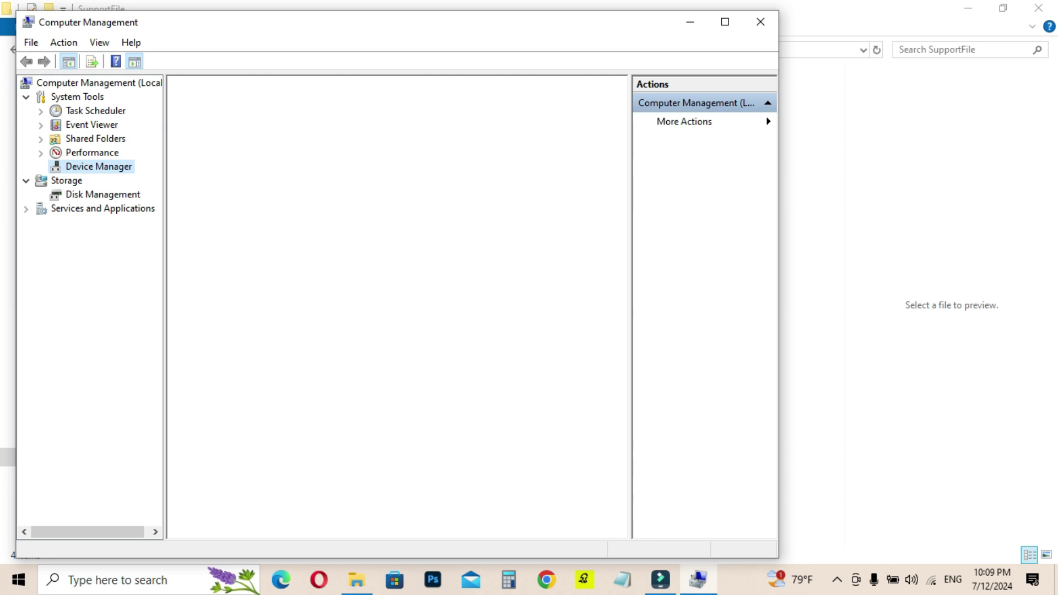
key("alt+a")
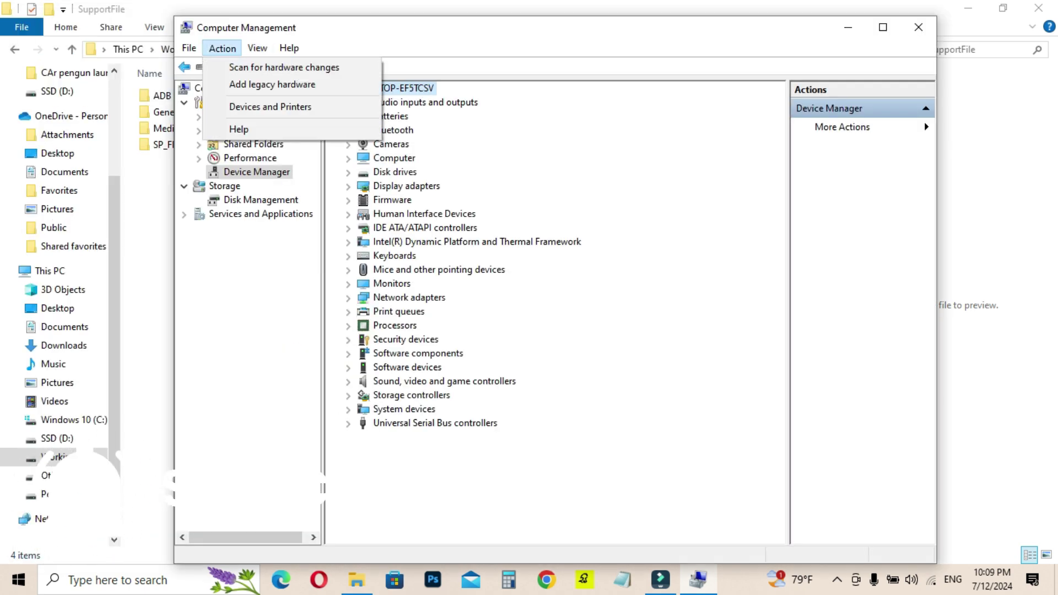
key("Down")
key("Down")
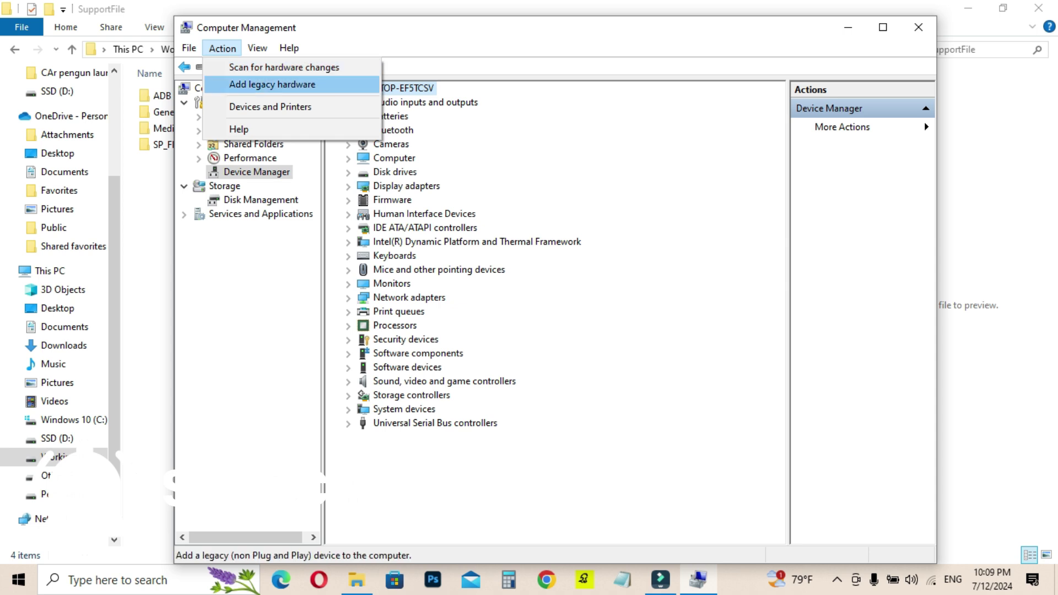
key("Return")
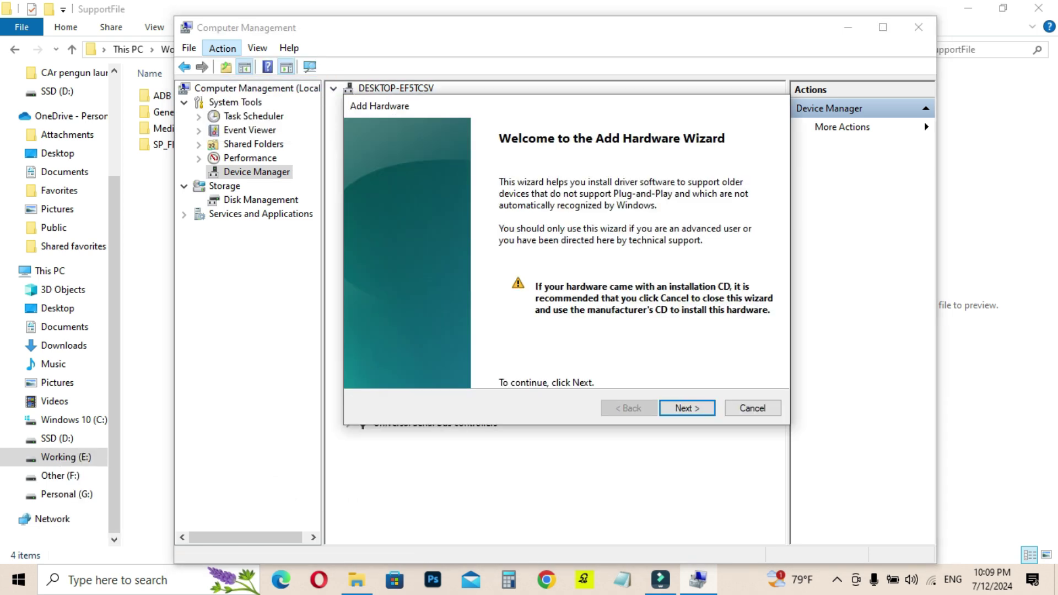
key("alt+space")
key("m")
key("Return")
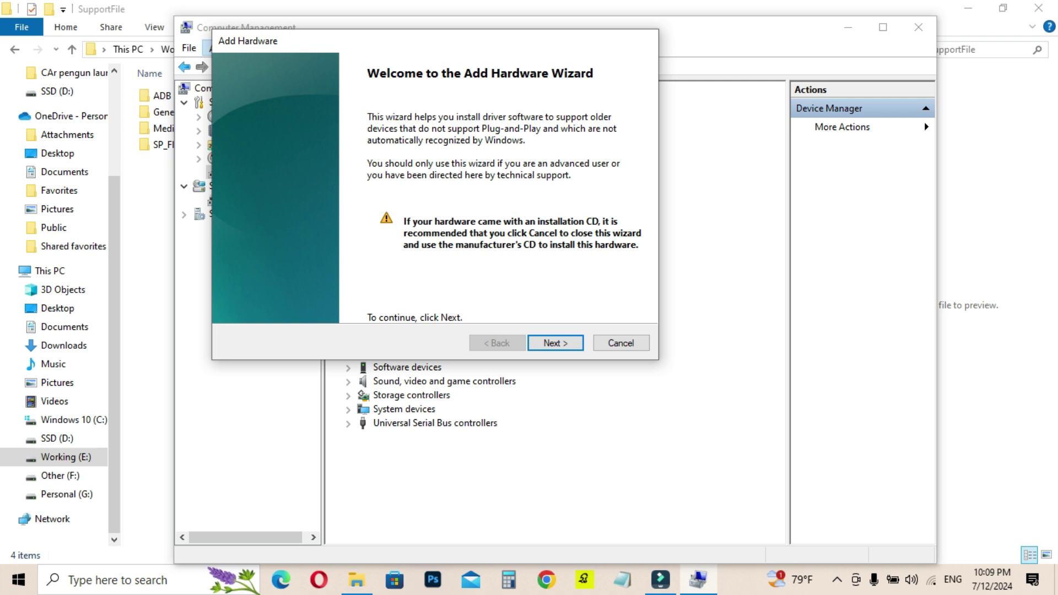
key("Return")
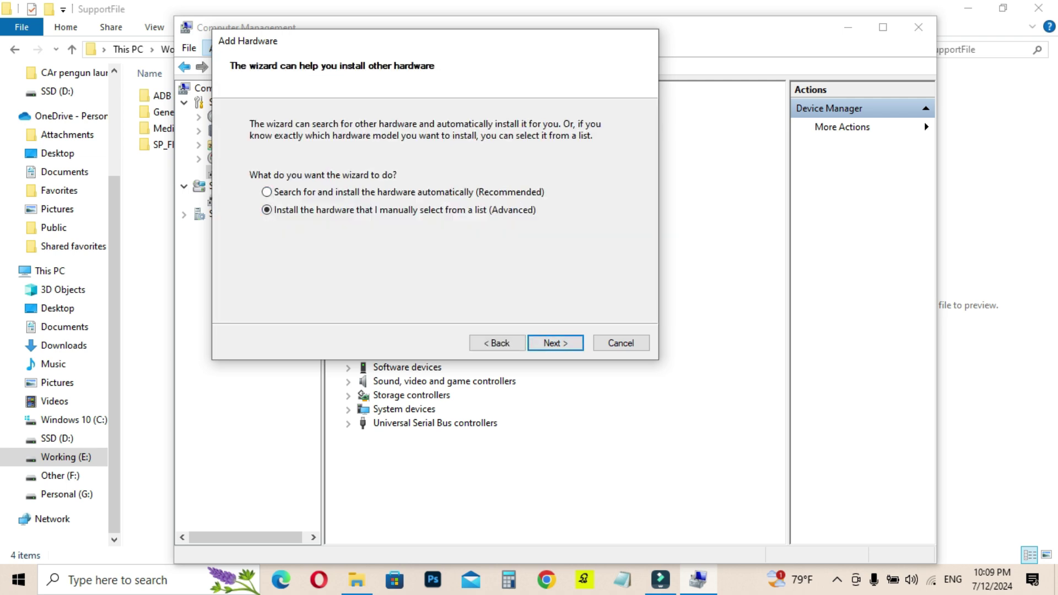
key("Return")
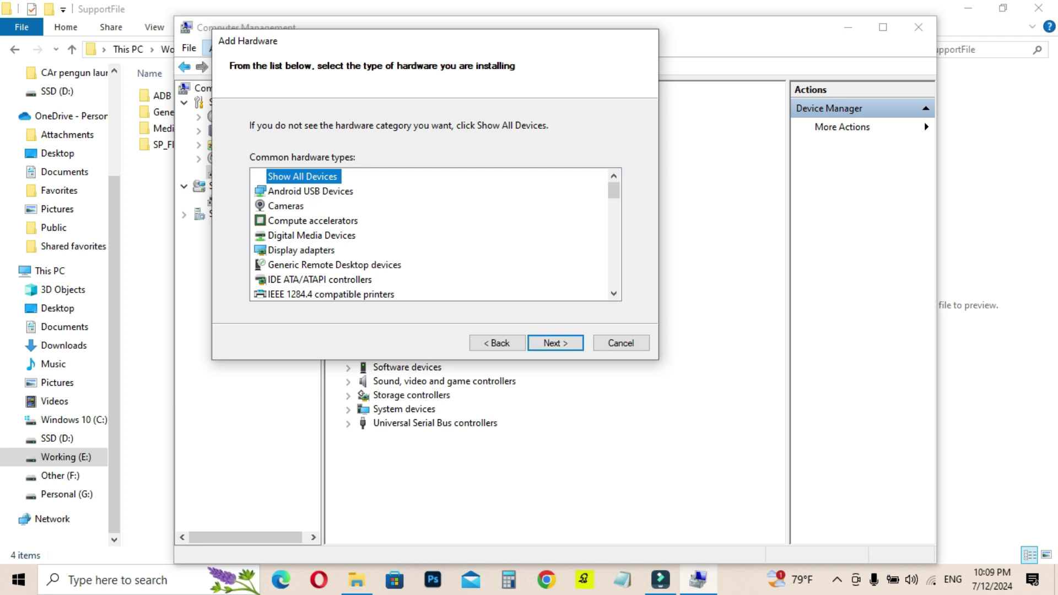
key("Return")
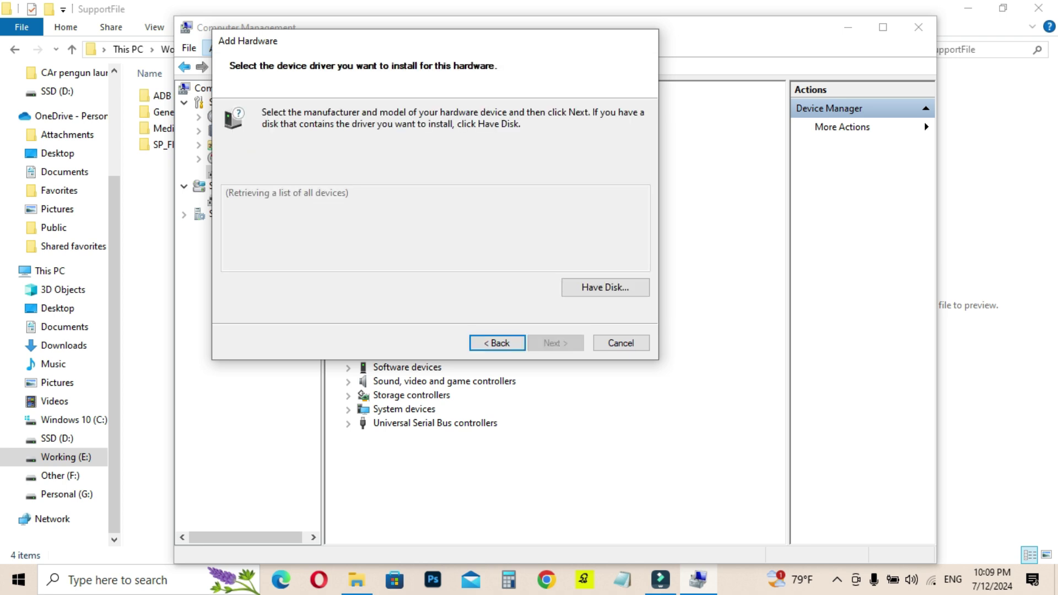
Step: Install the unsigned MediaTek VCOM driver from the Windows 10 x64 .inf via Have Disk
key("alt+h")
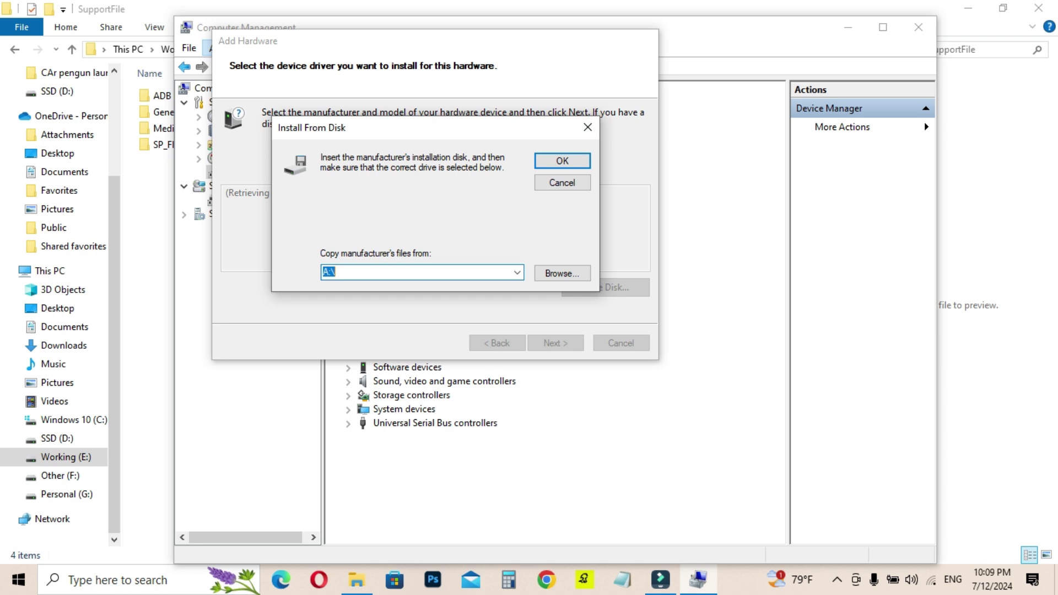
key("alt+b")
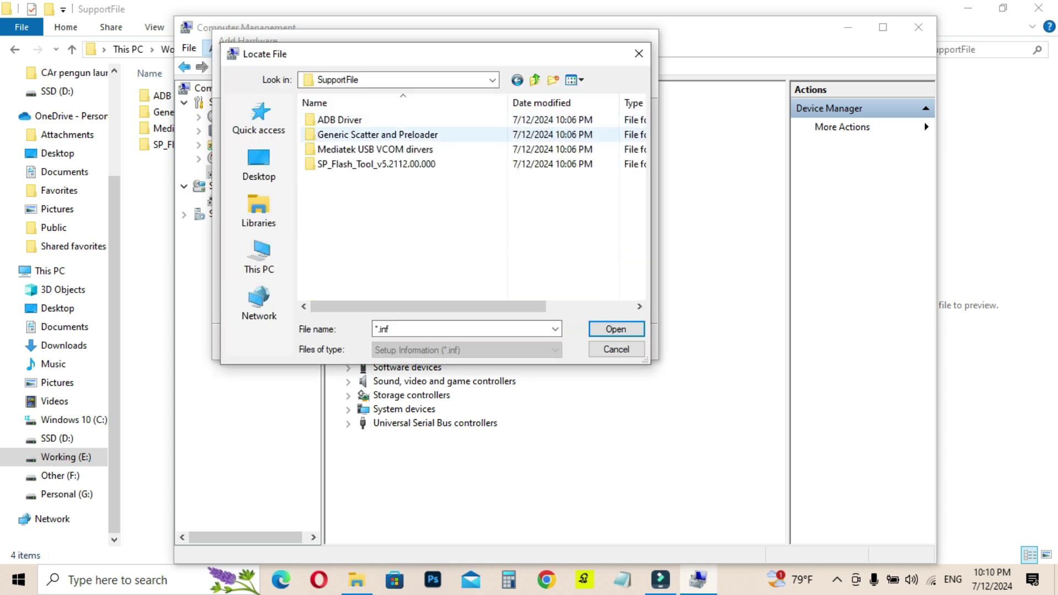
key("Down")
key("Return")
key("Down")
key("Return")
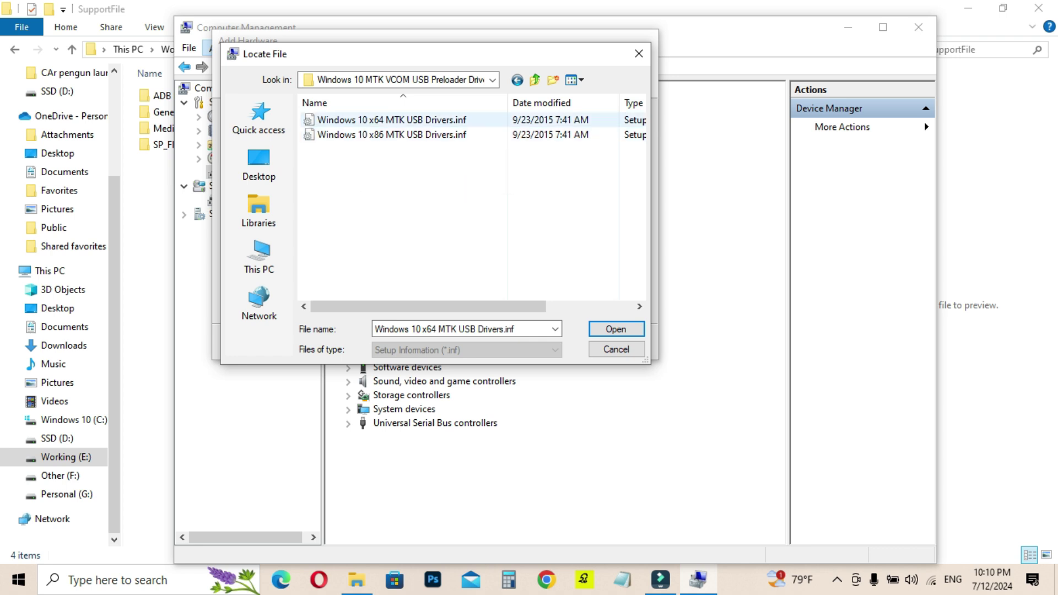
key("Return")
key("Return")
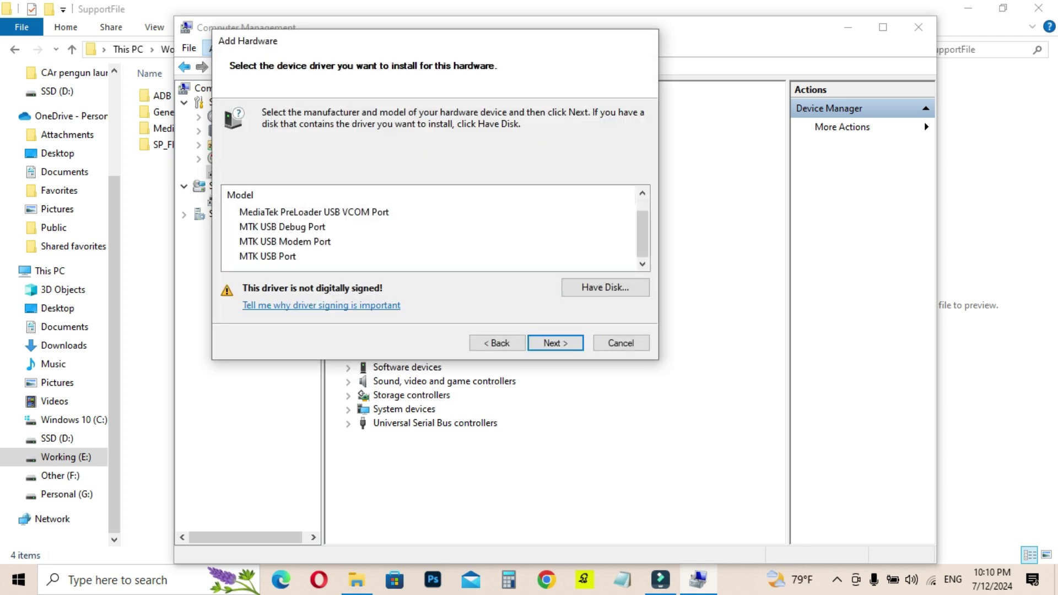
key("Return")
key("Return")
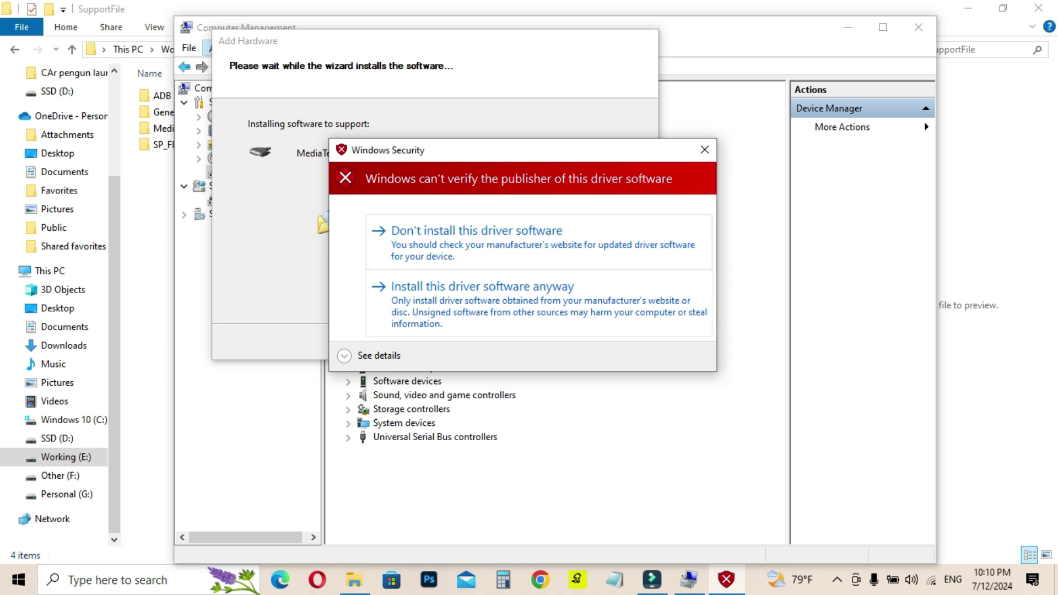
key("i")
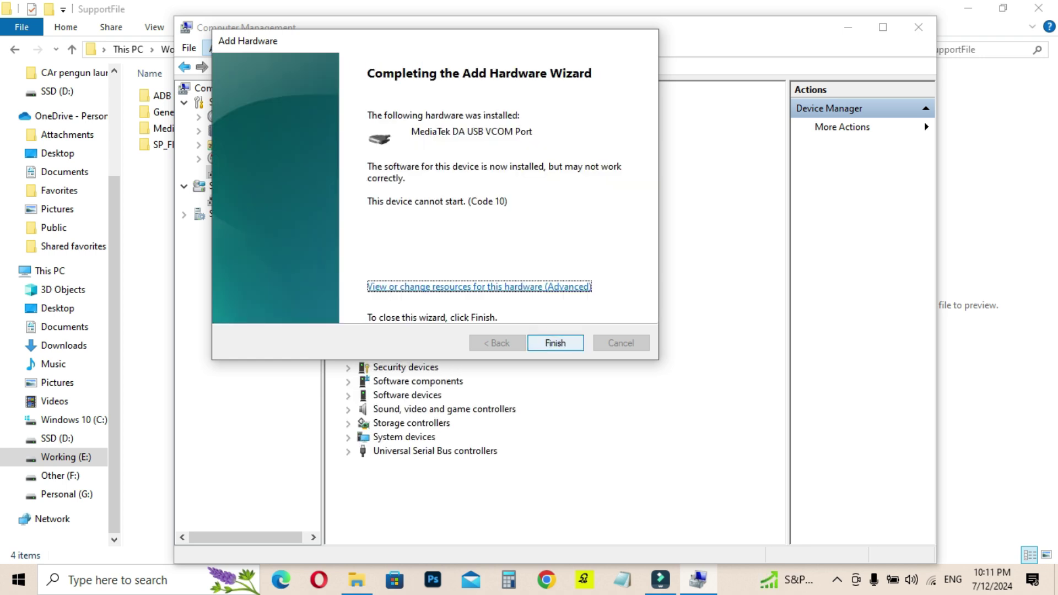
key("Return")
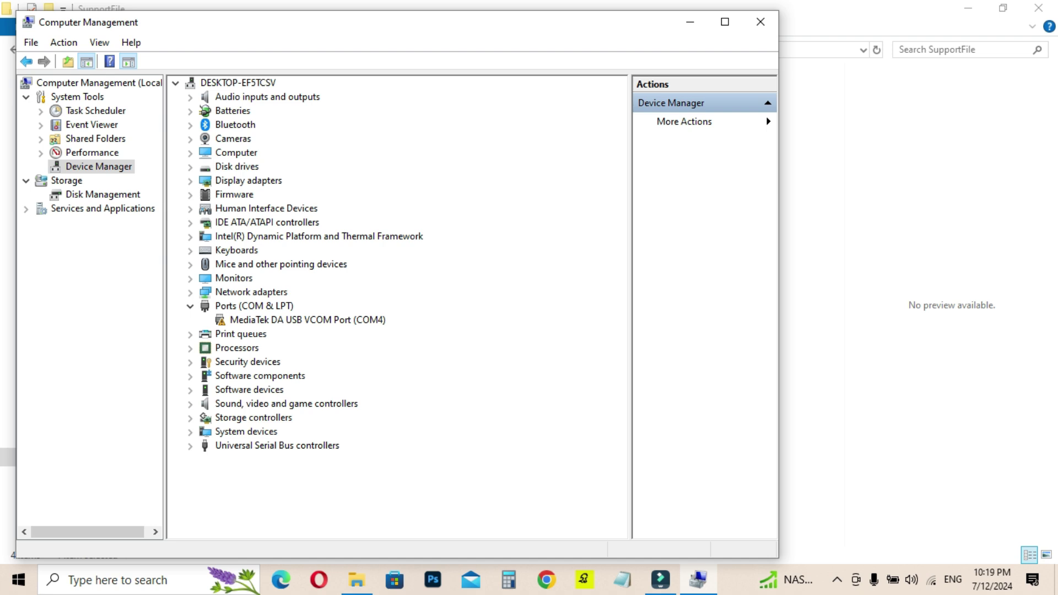
Step: Uninstall the newly added MediaTek DA USB VCOM Port device
right_click(306, 319)
key("Down")
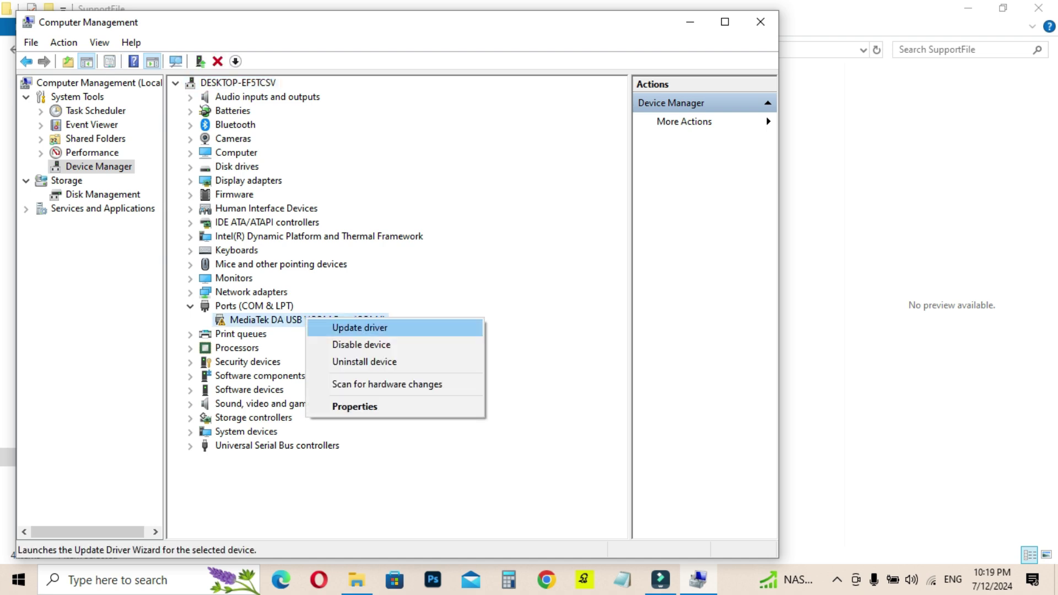
key("Down")
key("Down")
key("Return")
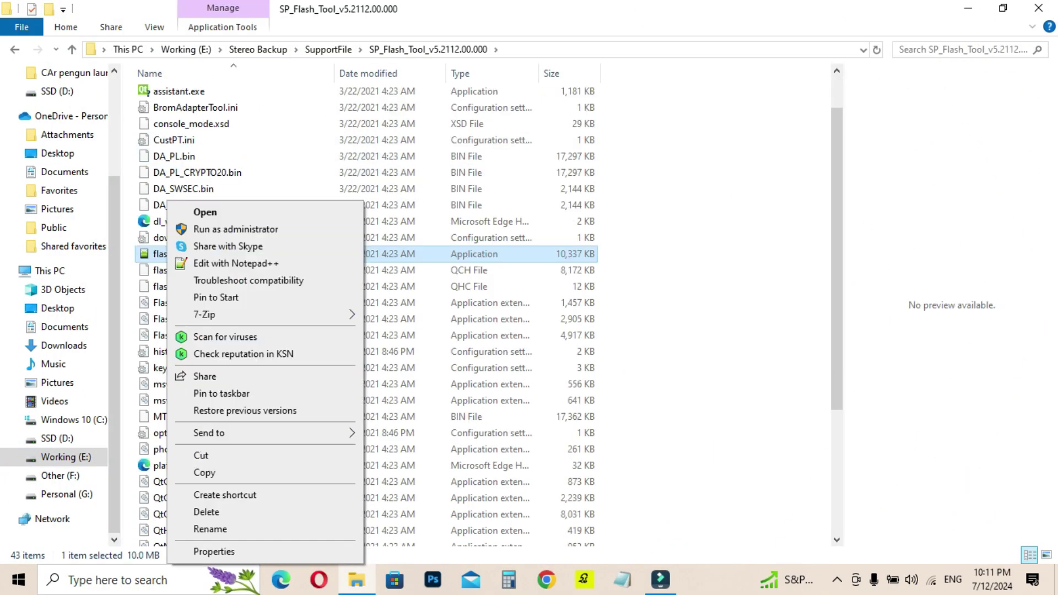
Step: Run the flash tool as administrator and load MT8127_Android_scatter.txt from Generic Scatter and Preloader
left_click(235, 228)
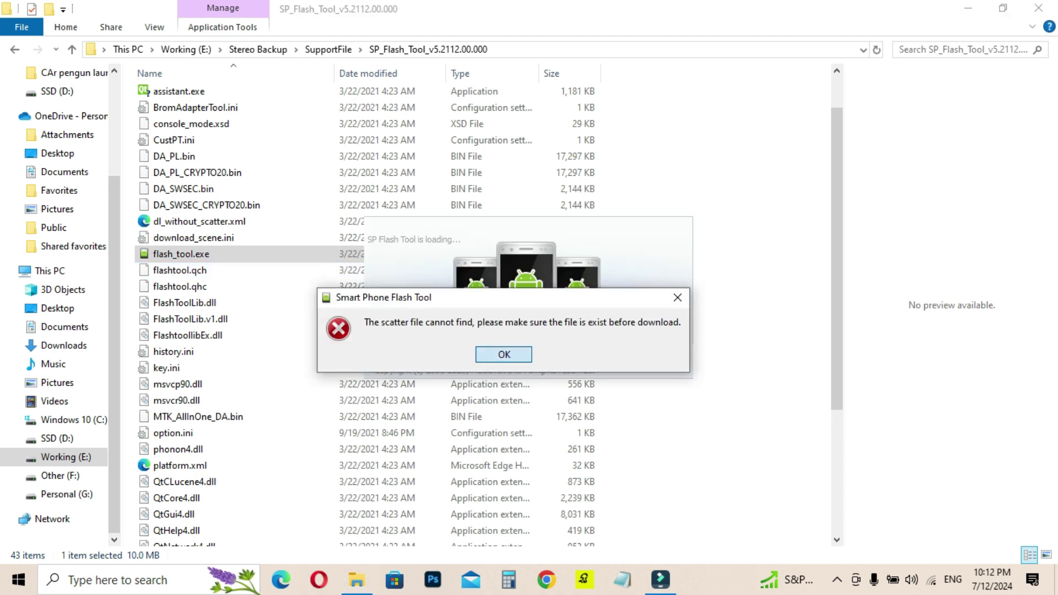
key("Return")
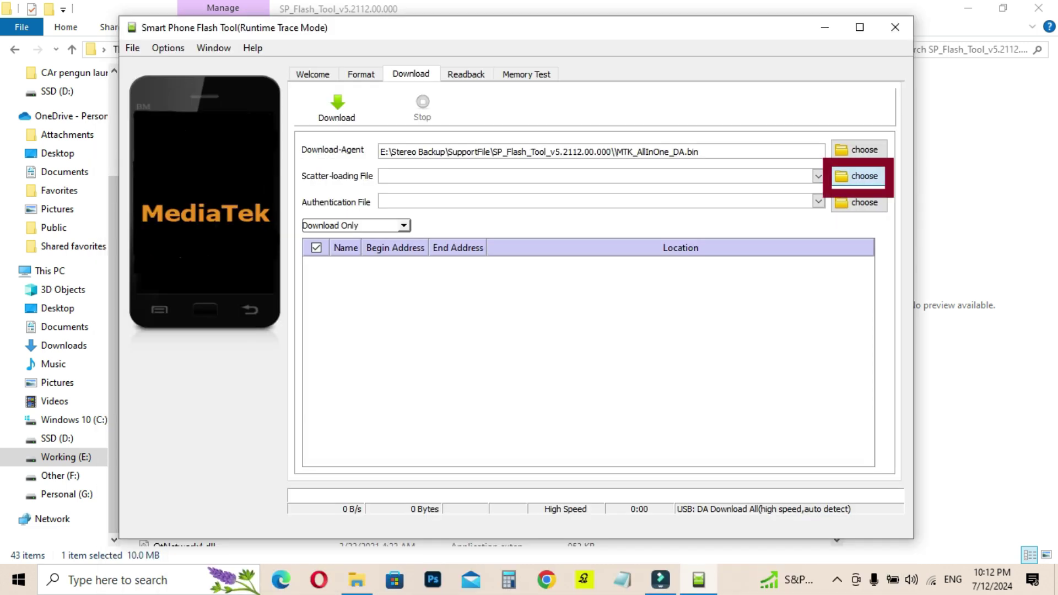
left_click(860, 176)
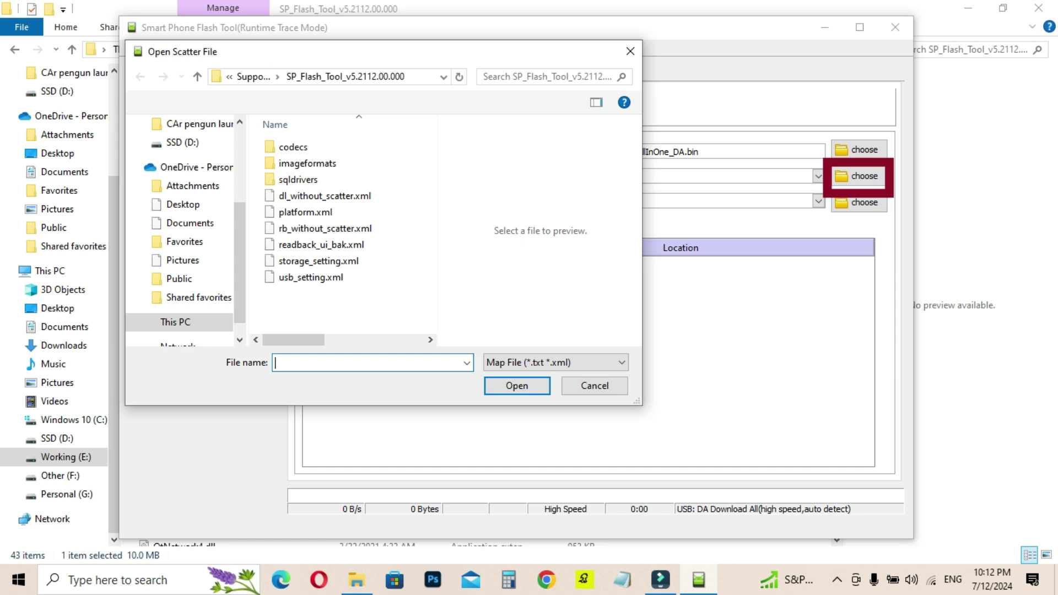
scroll(186, 229, "down", 1)
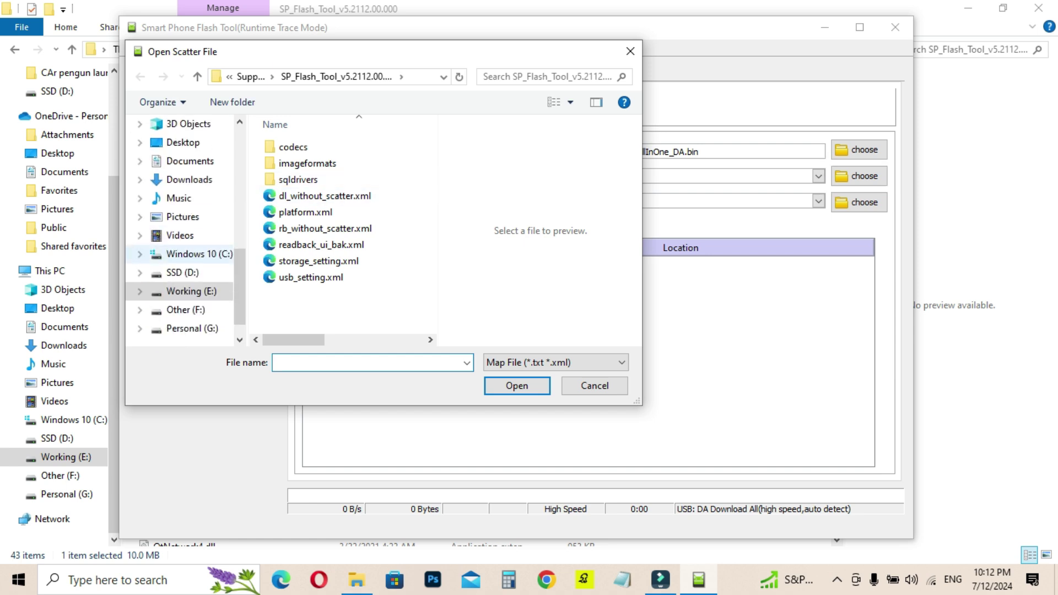
key("alt+Up")
key("Return")
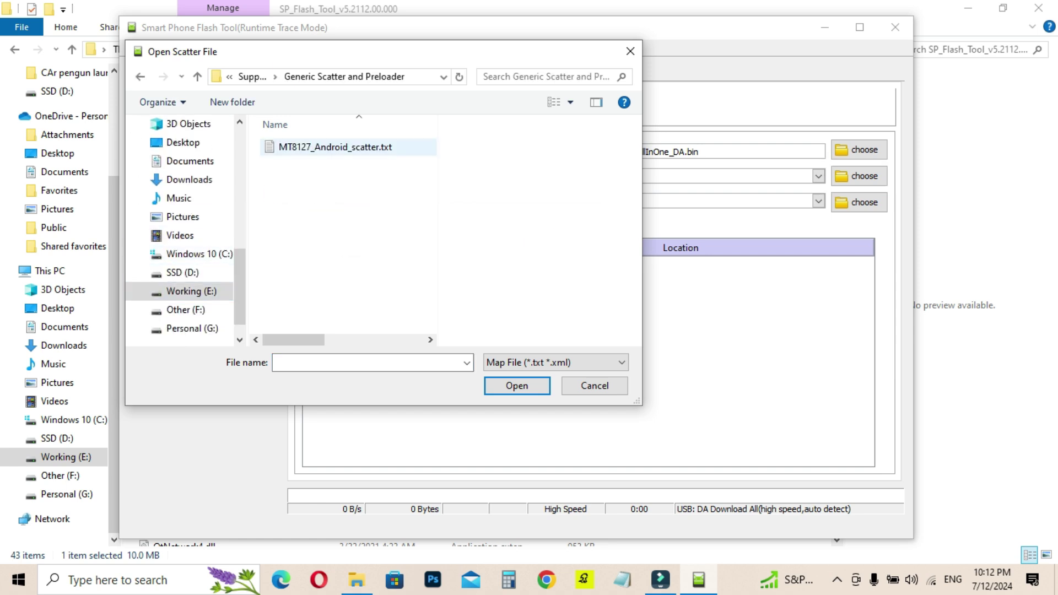
key("Down")
key("Return")
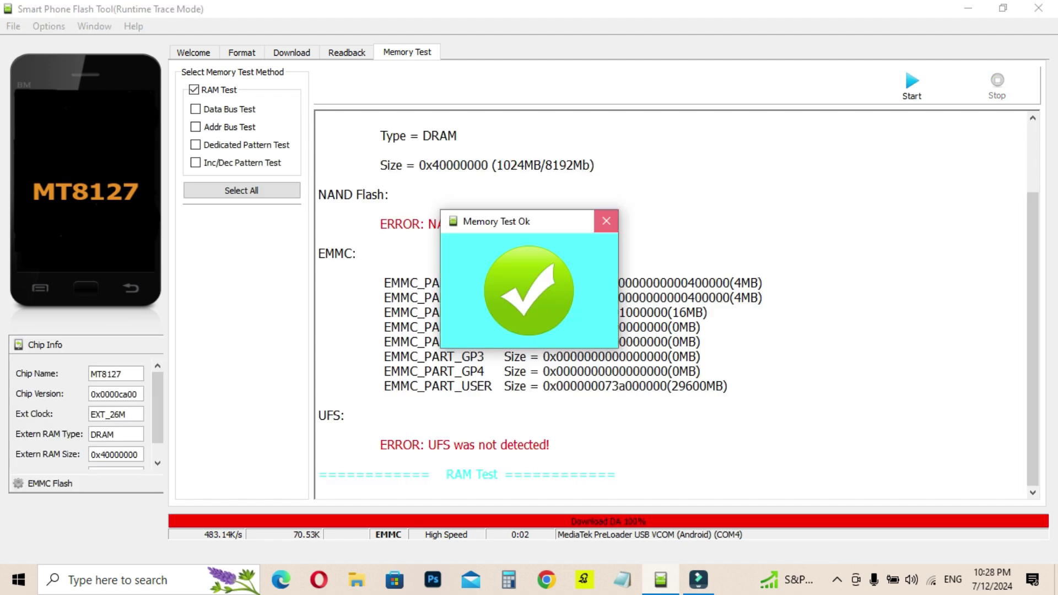
Step: Create Memory.txt and paste the EMMC_PART_BOOT1 size line from the memory test log into it
key("Return")
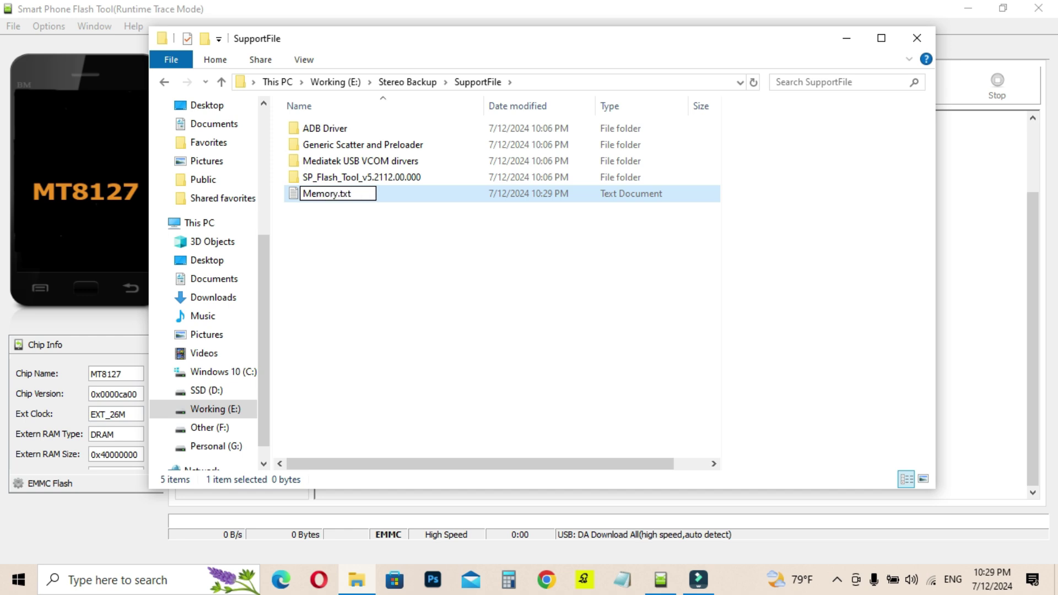
key("Return")
right_click(733, 279)
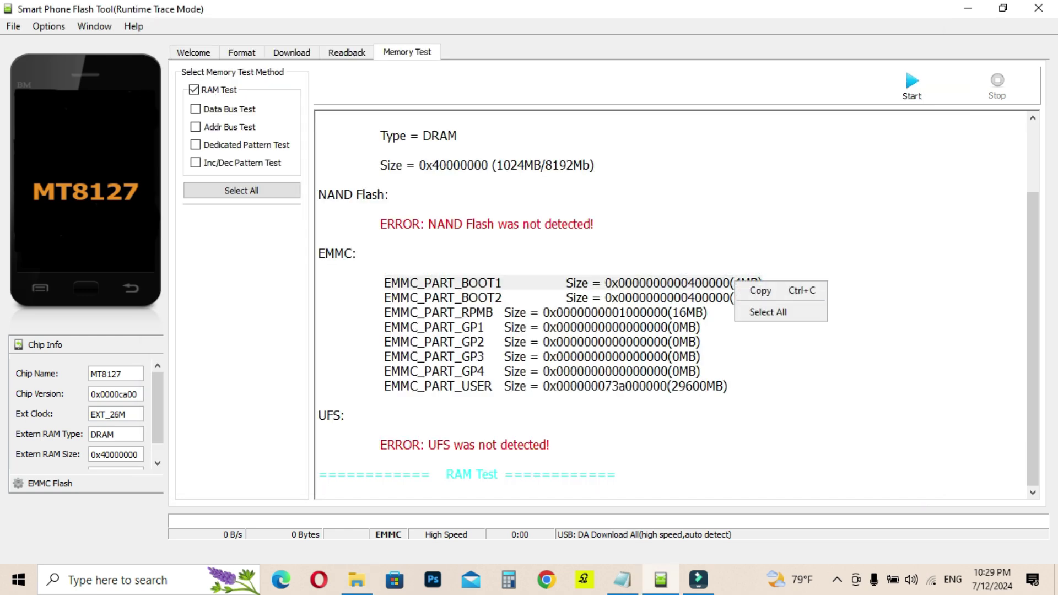
left_click(752, 289)
left_click(622, 580)
right_click(332, 150)
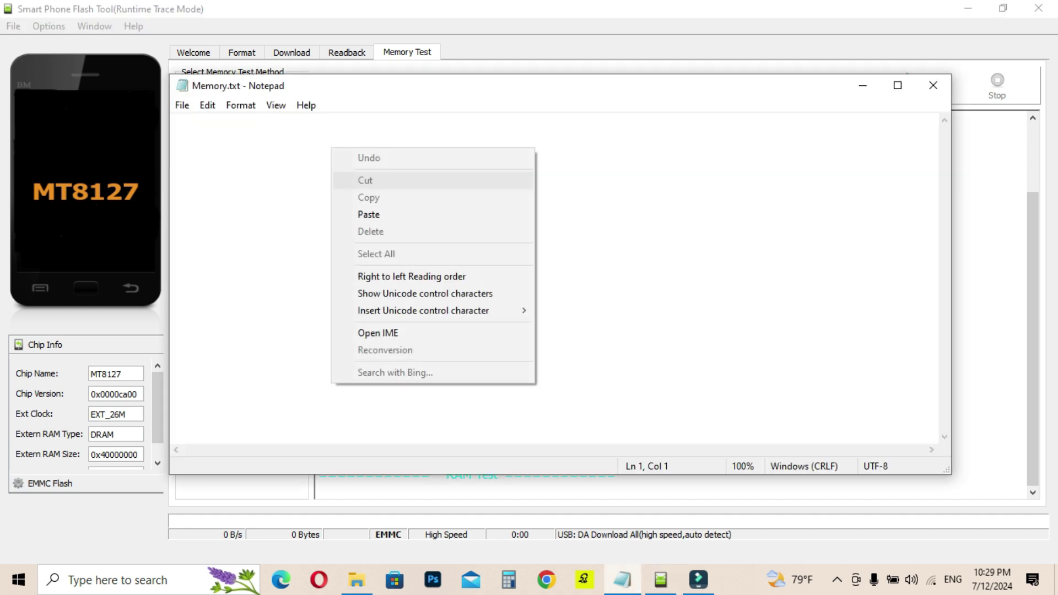
left_click(356, 214)
Step: Add the EMMC_PART_USER size line to Memory.txt, save it, and remove the old ROM_USER readback row
left_click(660, 579)
left_click_drag(383, 386, 707, 385)
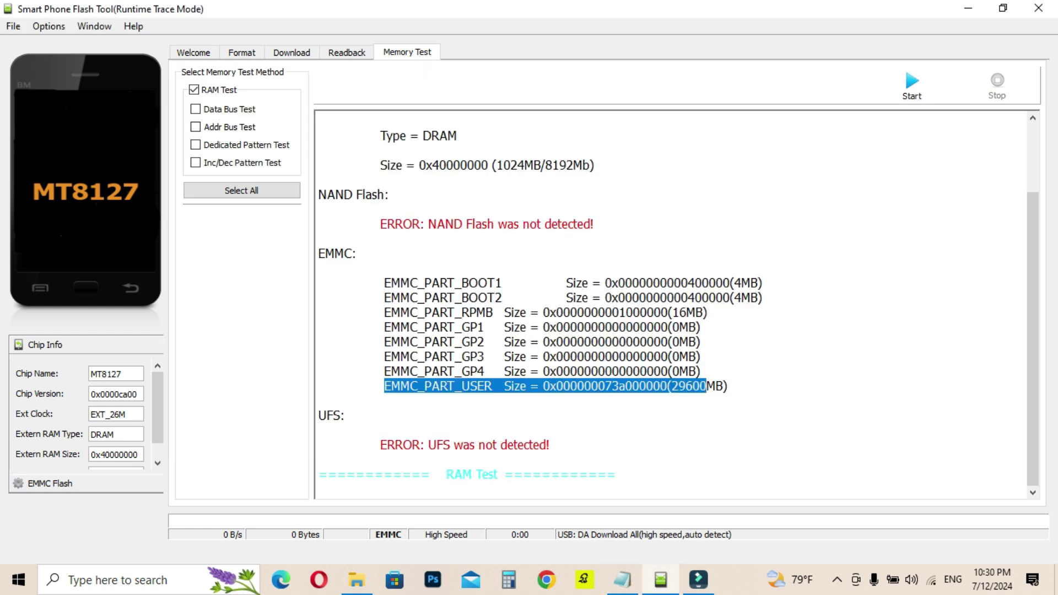
right_click(642, 385)
left_click(661, 393)
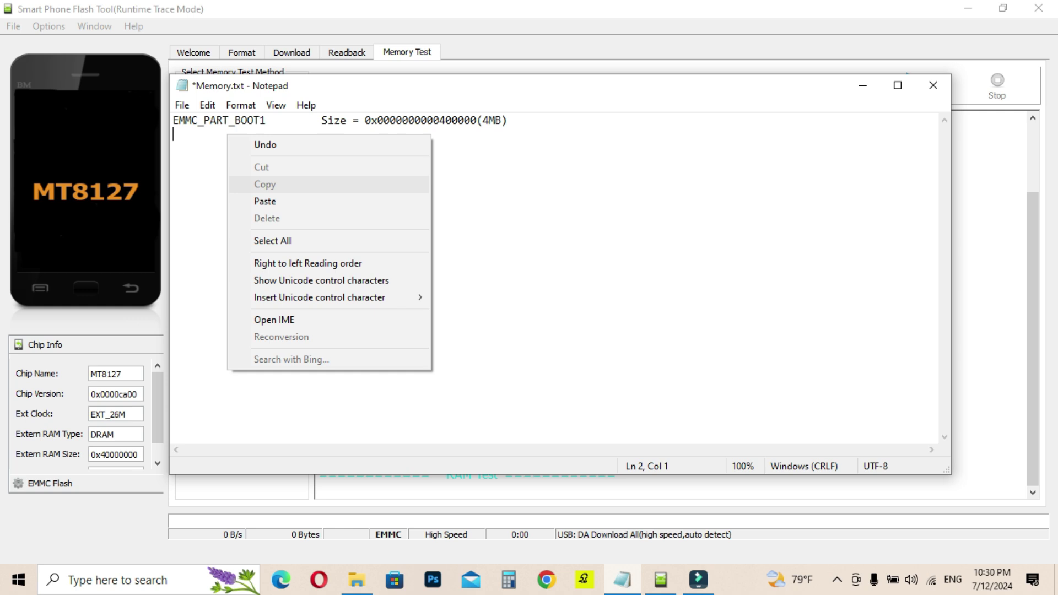
left_click(265, 201)
left_click(182, 105)
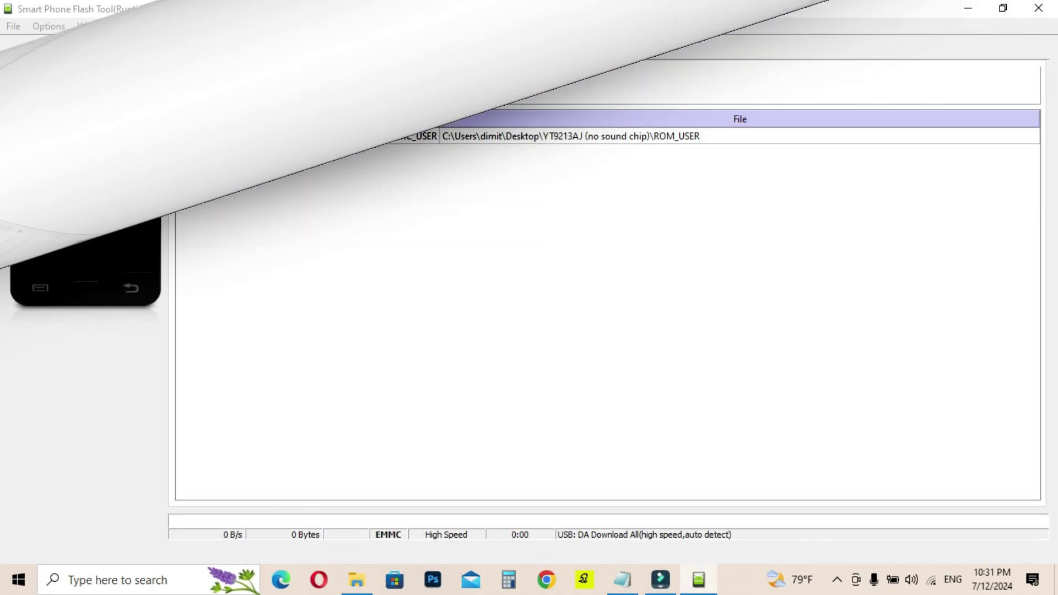
left_click(496, 136)
left_click(301, 85)
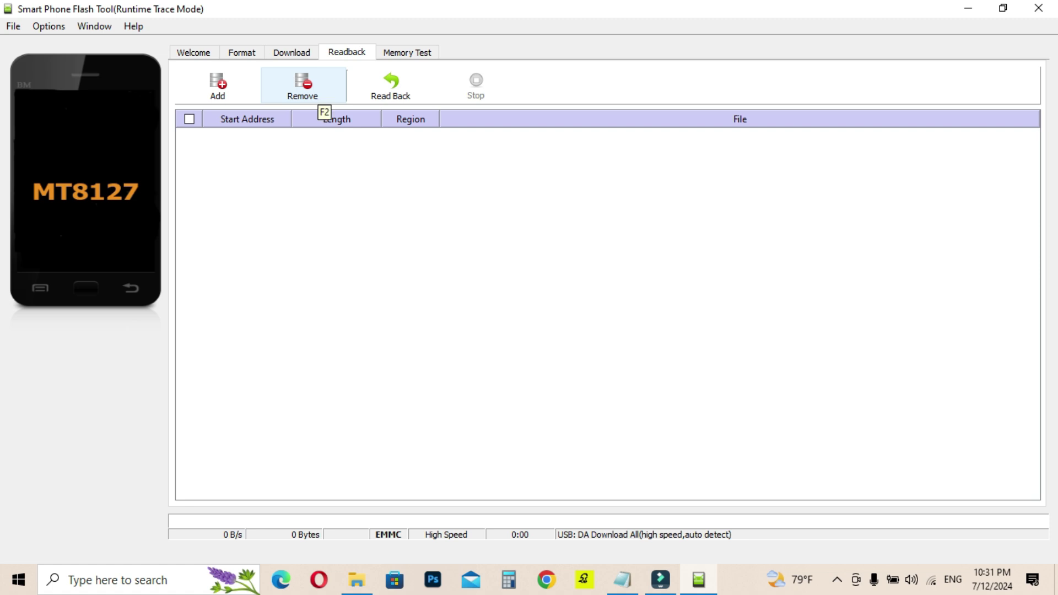
Step: Add a readback row saved as BOOT_1 in SupportFile with region EMMC_BOOT_1
left_click(217, 85)
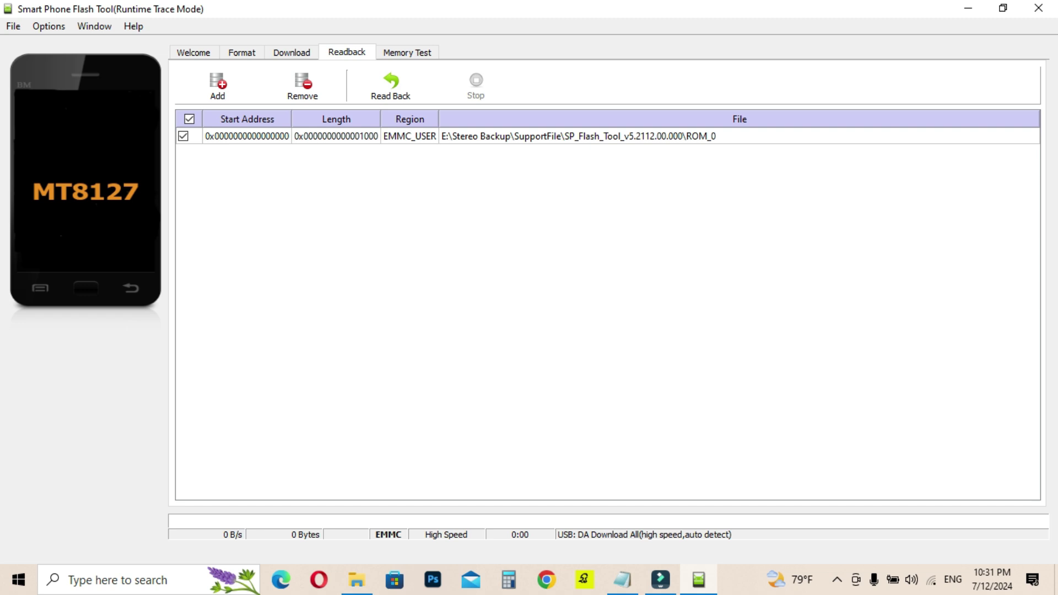
double_click(496, 136)
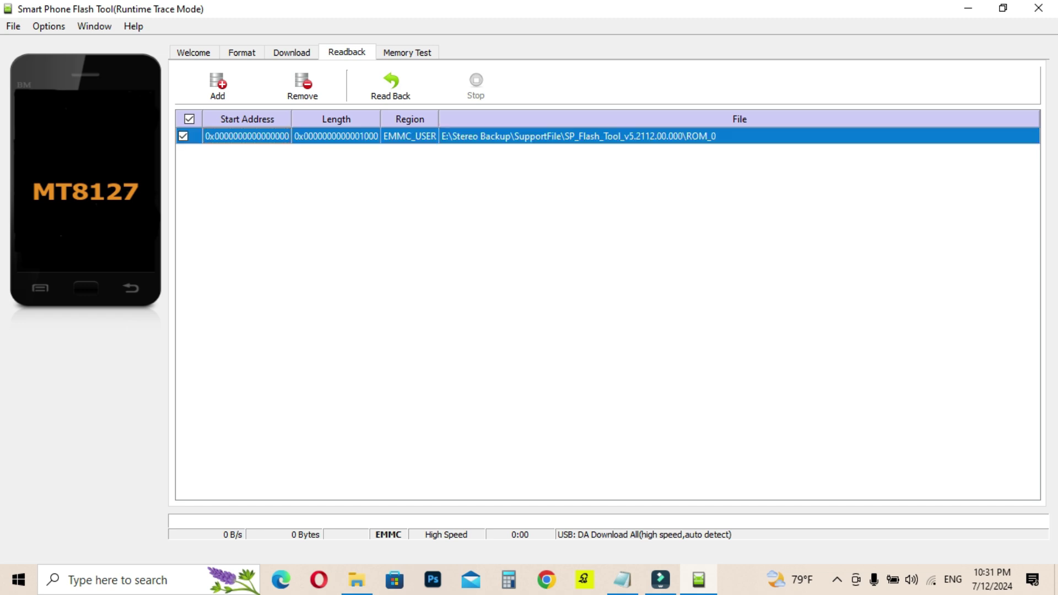
type("BOOT_1")
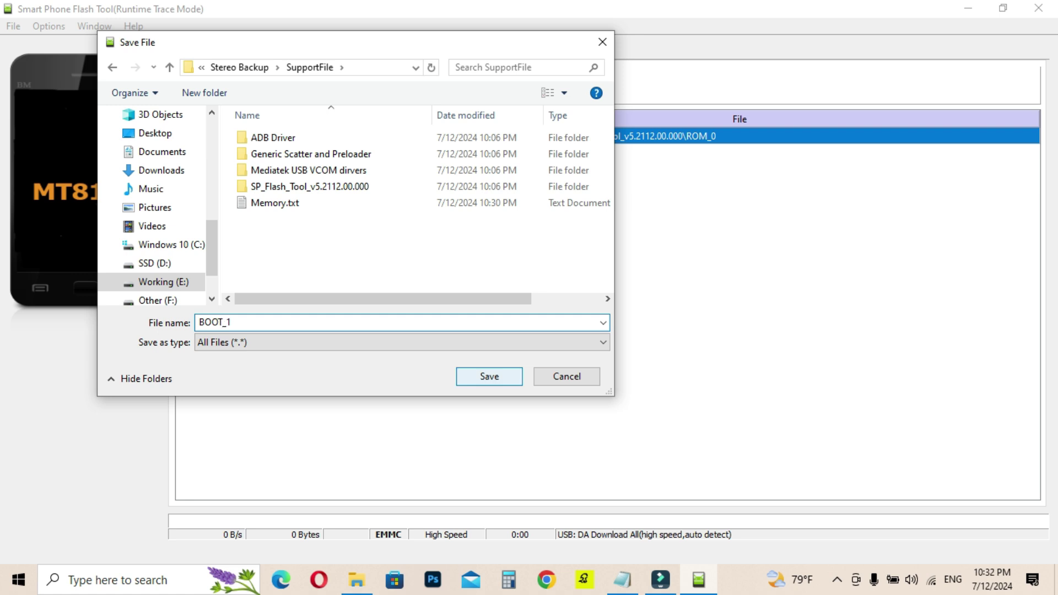
left_click(489, 376)
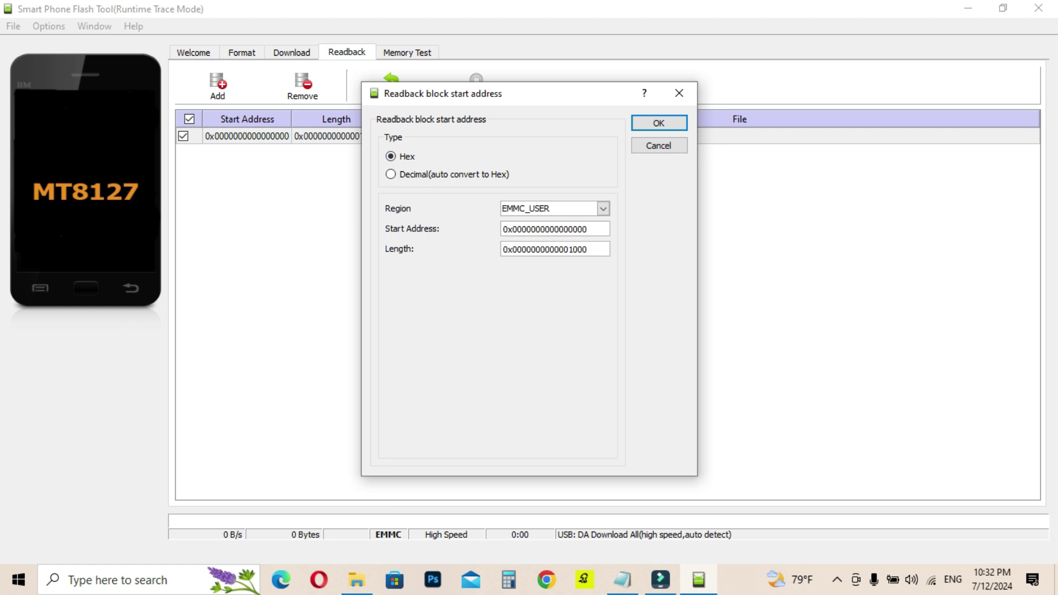
left_click(603, 208)
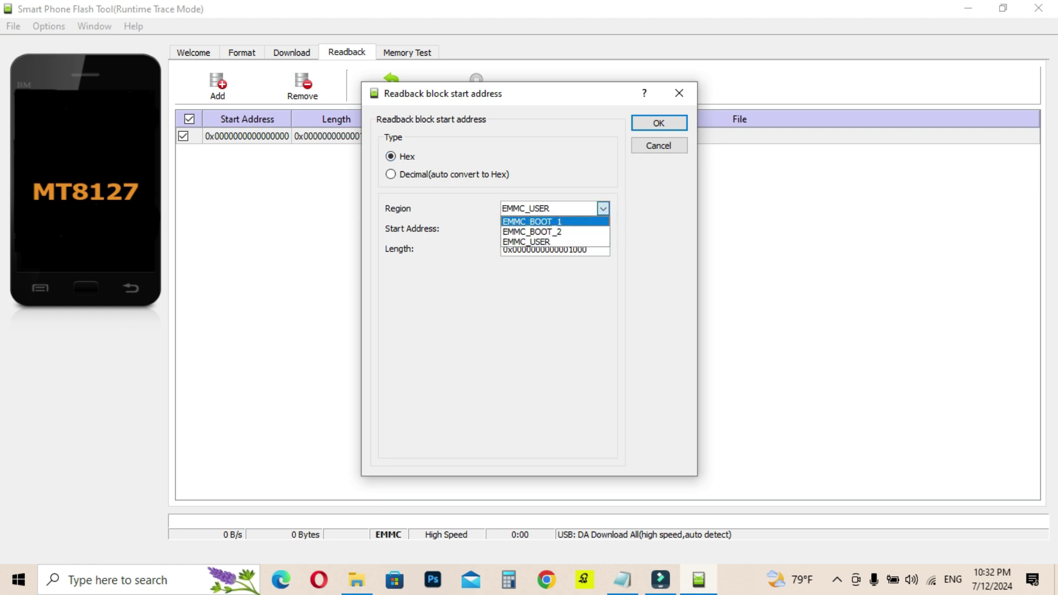
left_click(532, 222)
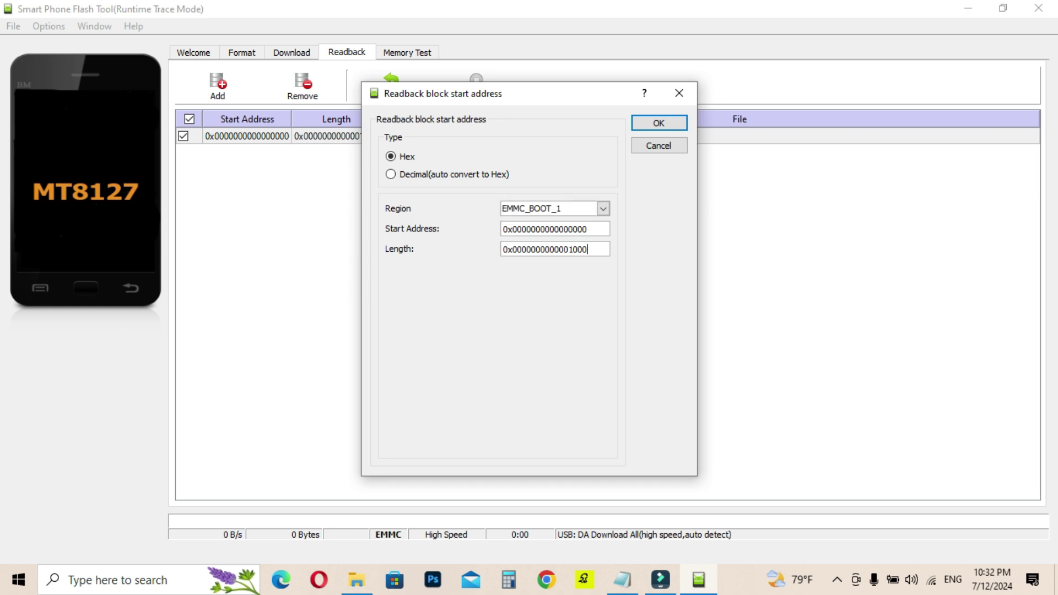
key("Tab")
key("Tab")
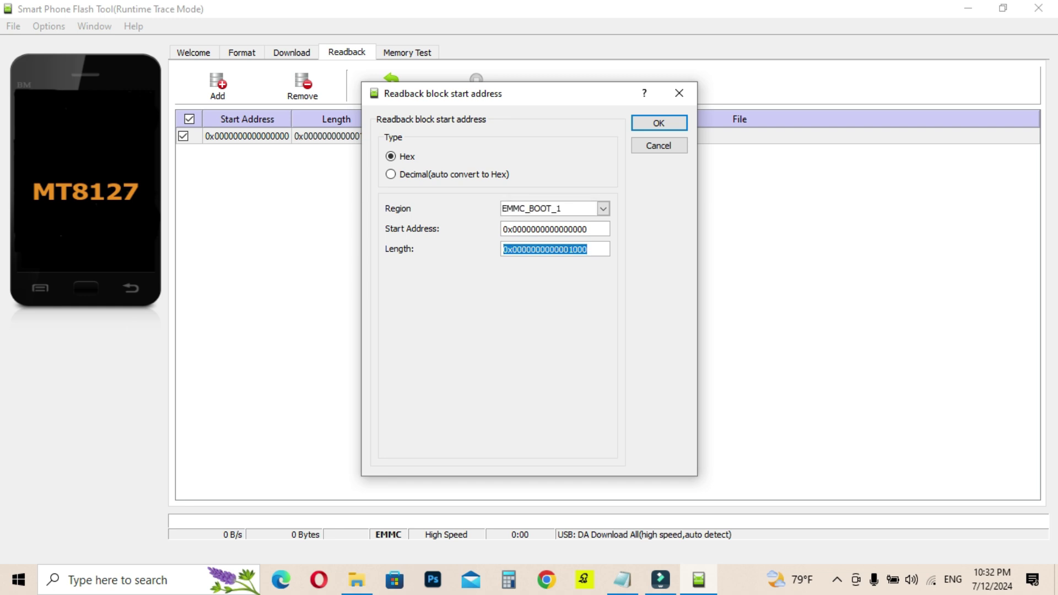
Step: Set the length to 0x400000 copied from Memory.txt and start the BOOT_1 readback
left_click(622, 579)
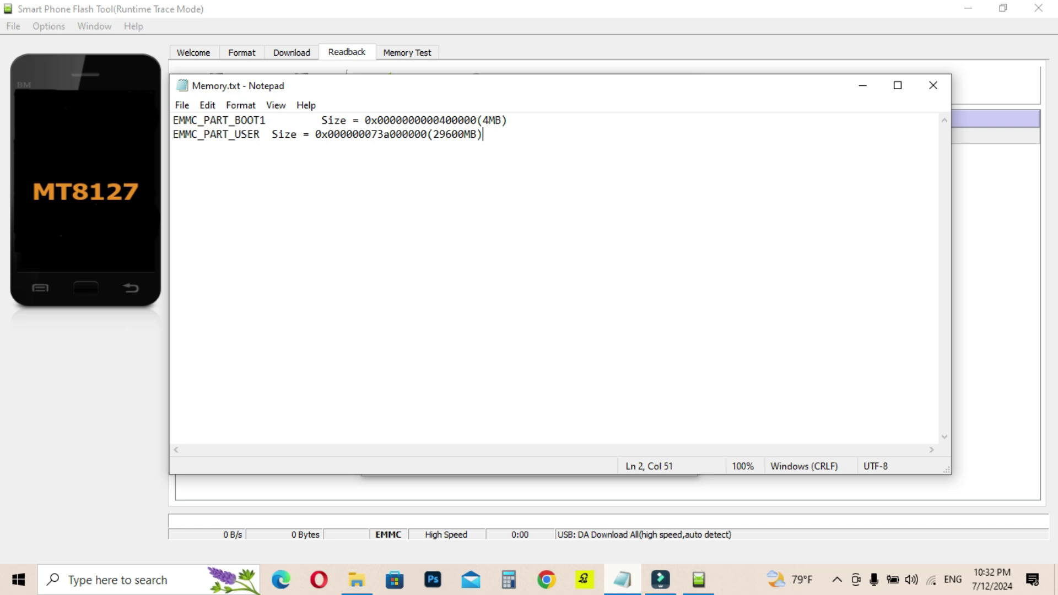
left_click_drag(365, 121, 477, 122)
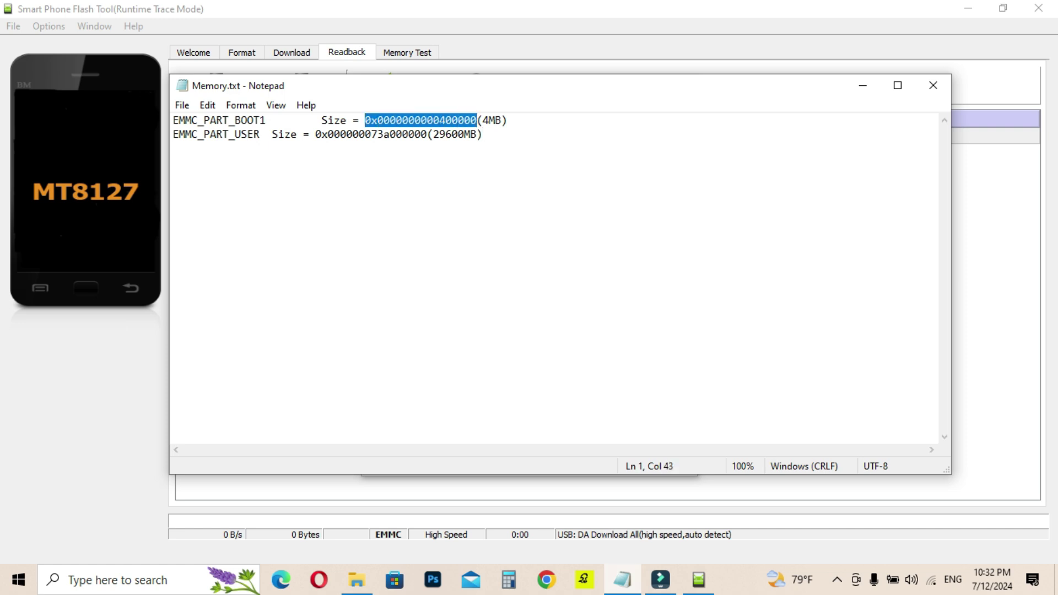
right_click(447, 120)
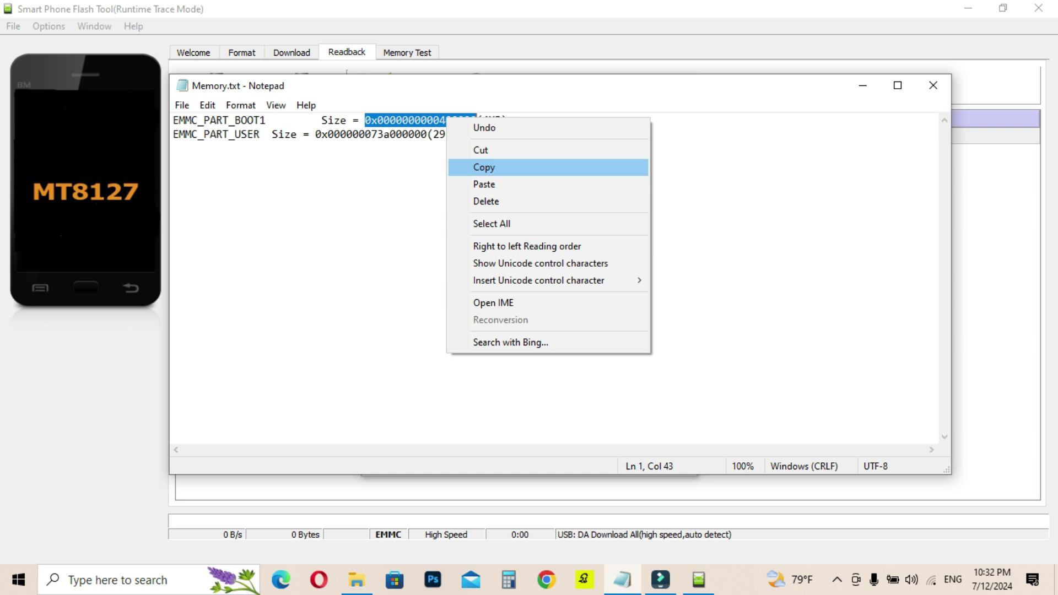
left_click(483, 166)
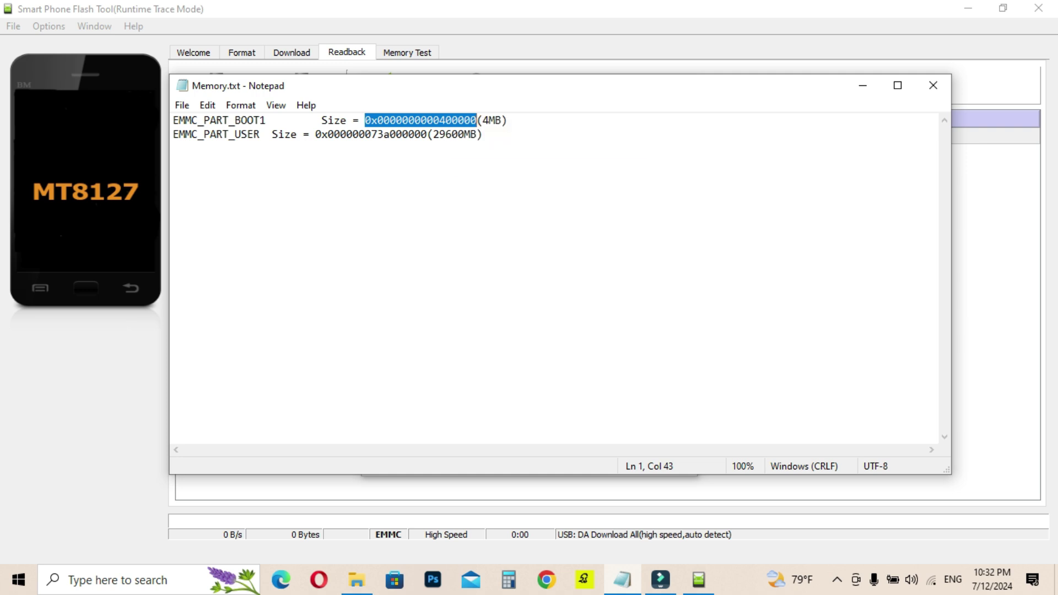
key("alt+F4")
key("ctrl+v")
key("Return")
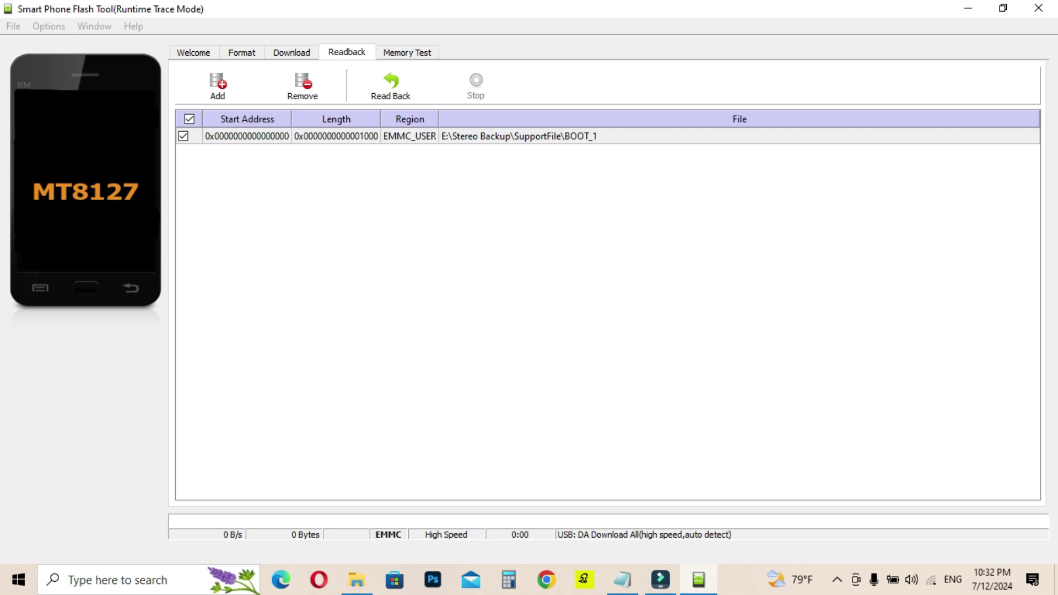
key("ctrl+r")
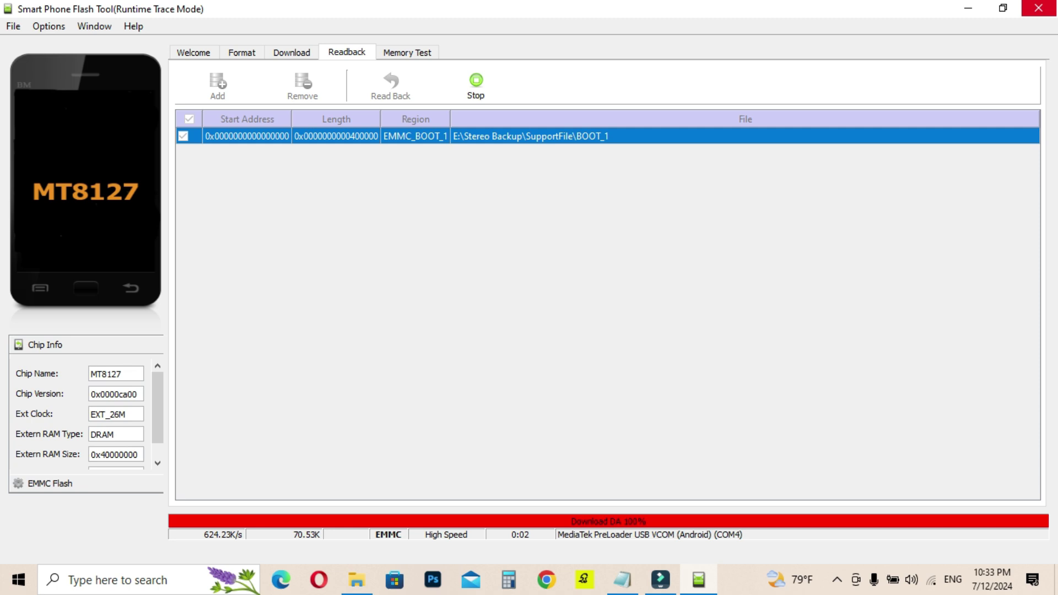
Step: Dismiss the Readback Ok message once BOOT_1 has been read
key("Escape")
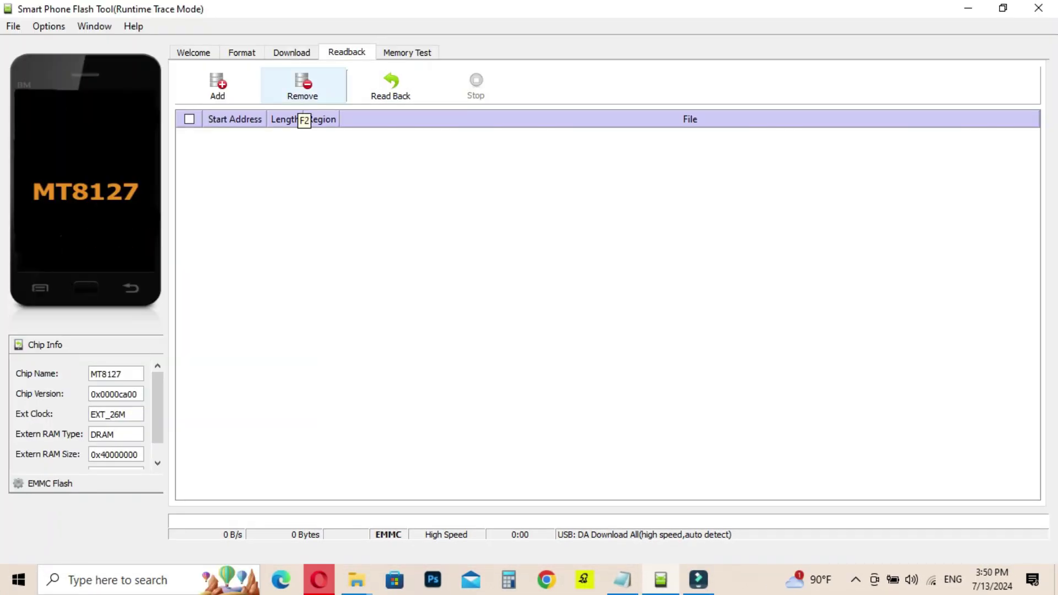
Step: Add a readback row saved as ROM_USER on Working (E:)
left_click(221, 101)
double_click(330, 135)
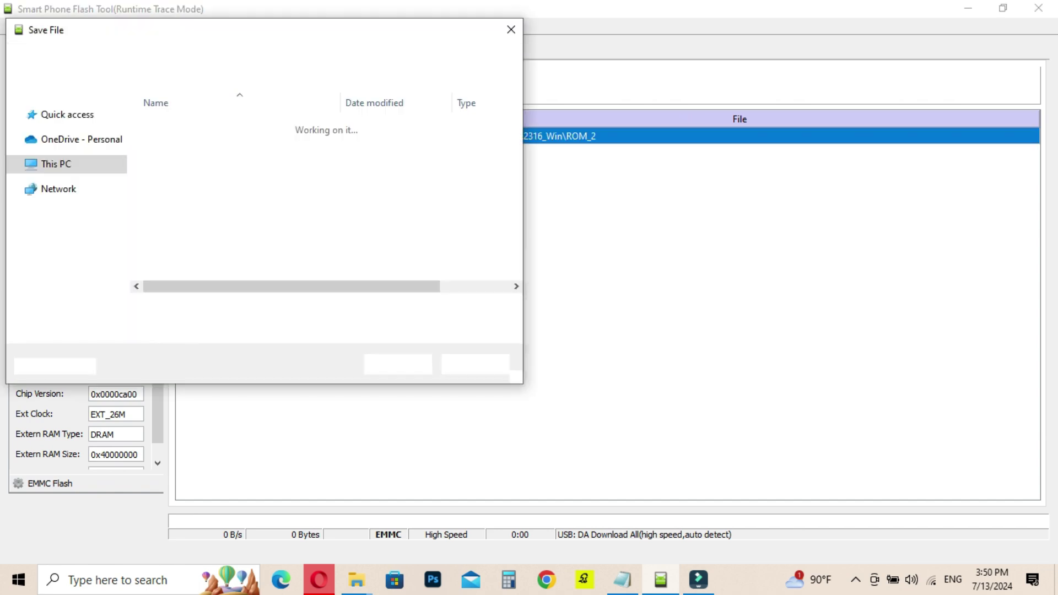
type("ROM_USER")
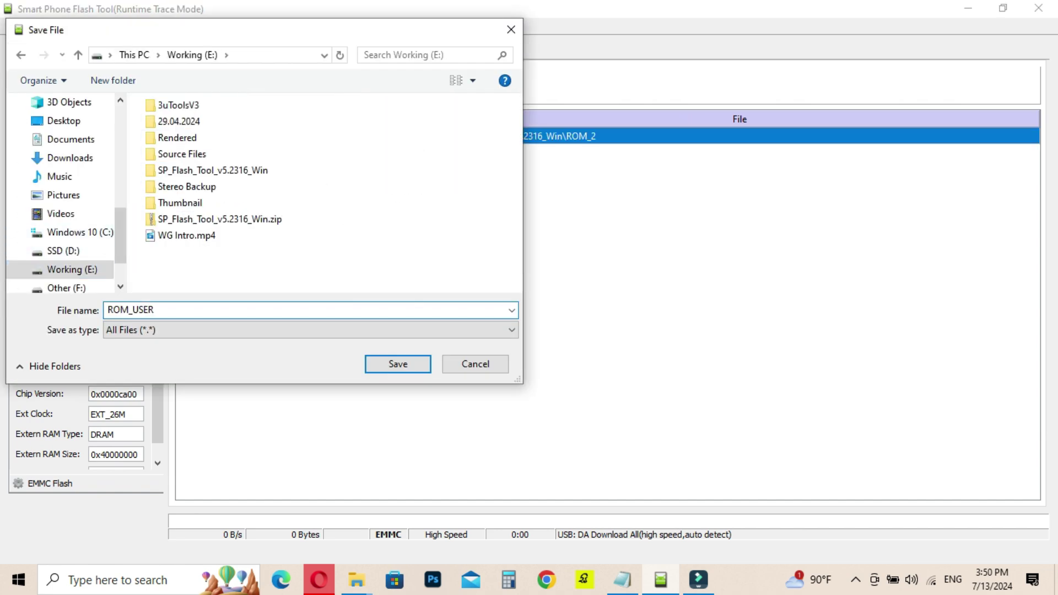
key("Return")
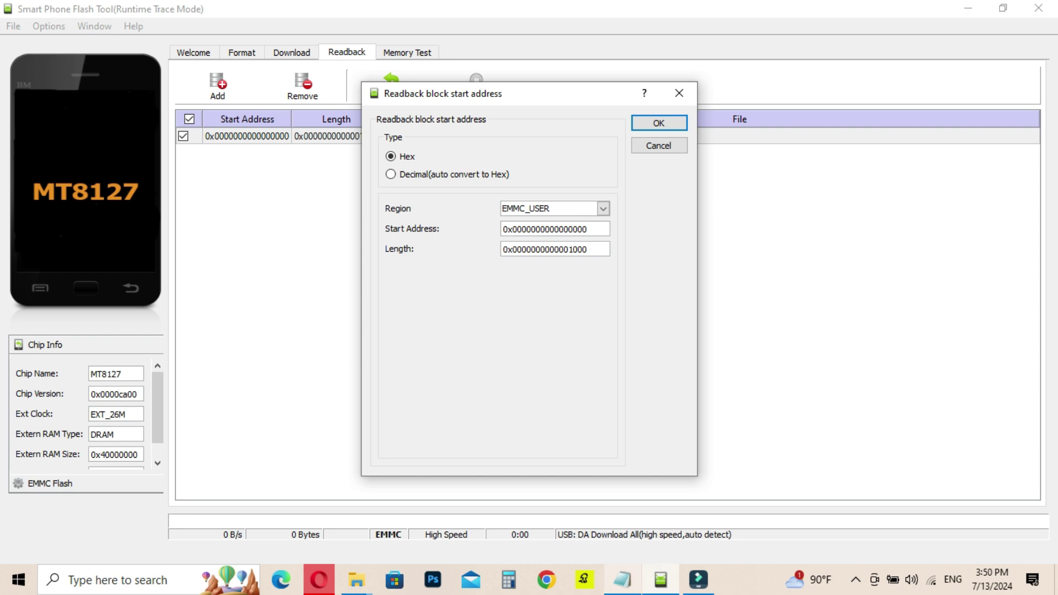
Step: Set the EMMC_USER readback length to 0x73a000000 copied from Memory.txt and confirm
key("alt+Tab")
left_click_drag(586, 127, 472, 126)
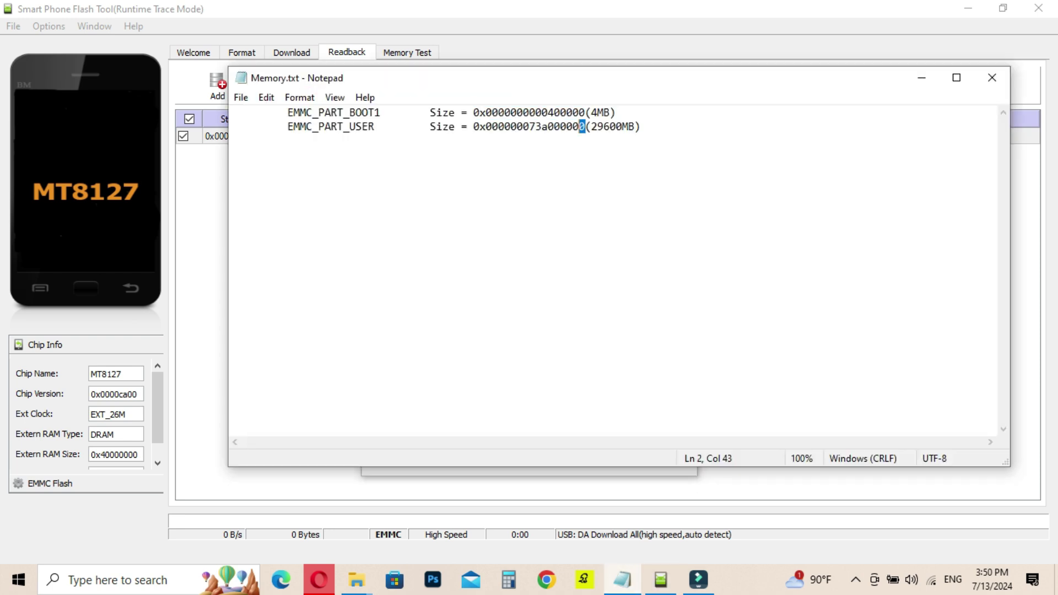
right_click(476, 130)
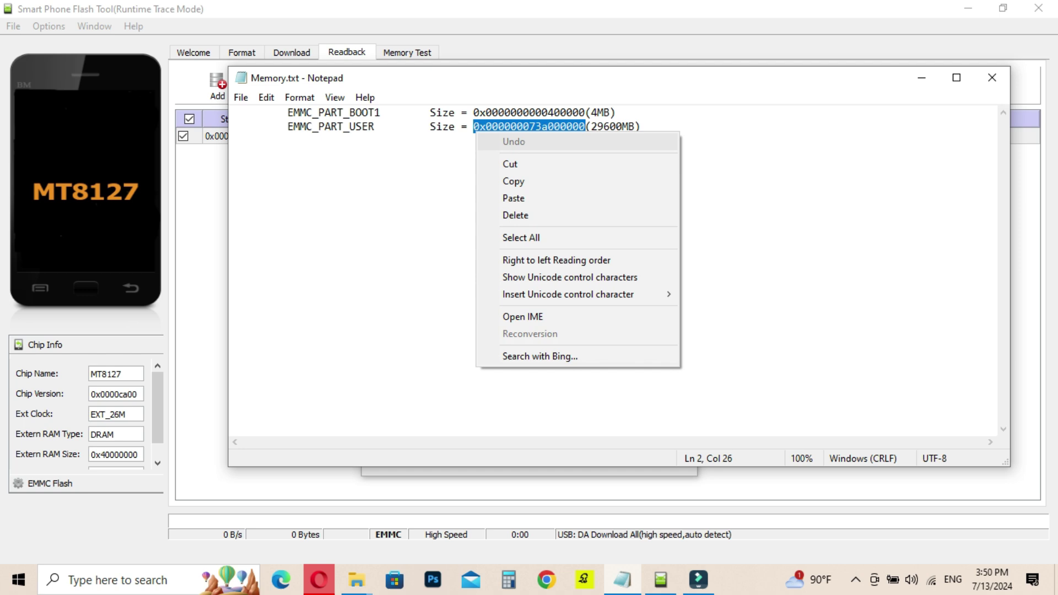
left_click(490, 182)
key("alt+Tab")
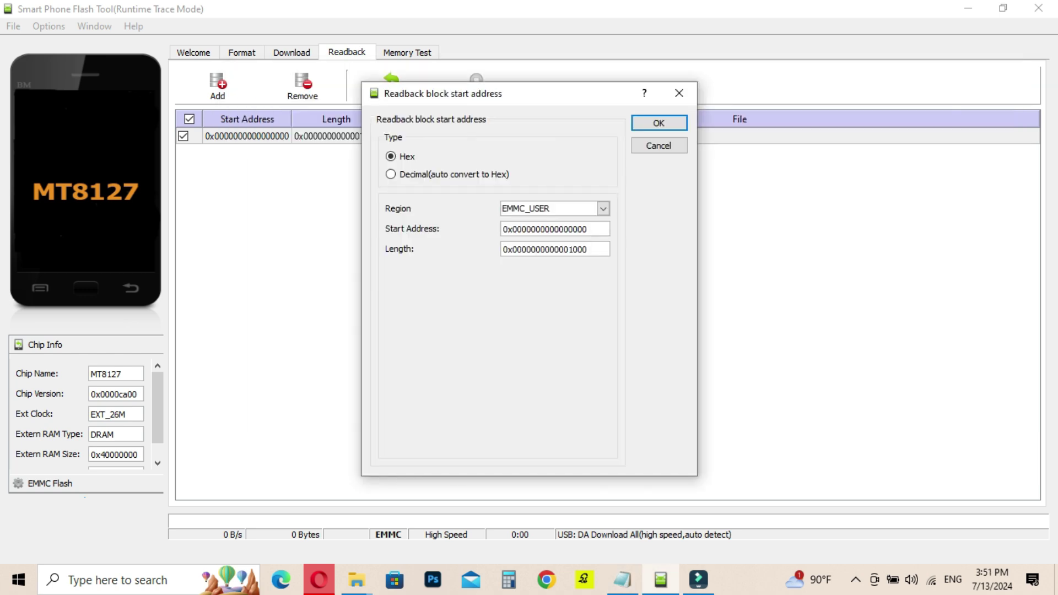
key("ctrl+a")
key("ctrl+v")
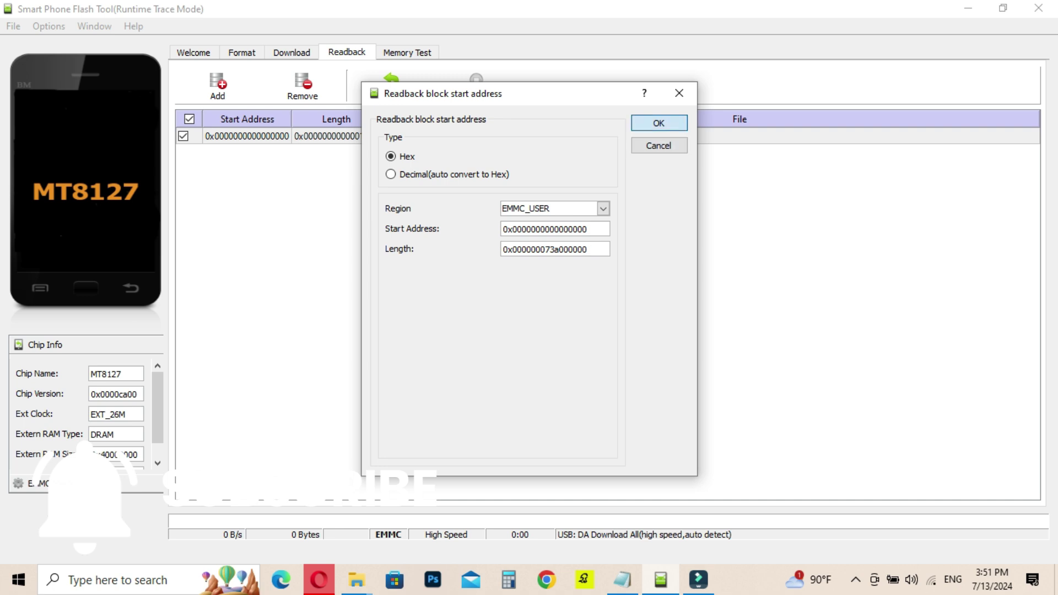
left_click(658, 123)
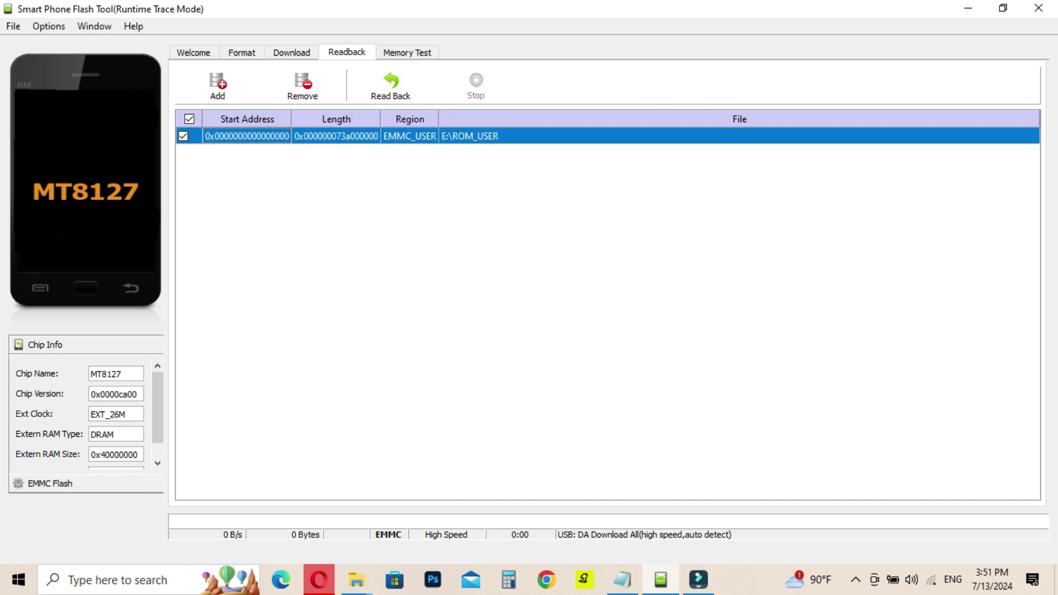
Step: Read back the full EMMC_USER region to E:\ROM_USER and dismiss the success notice
left_click(390, 85)
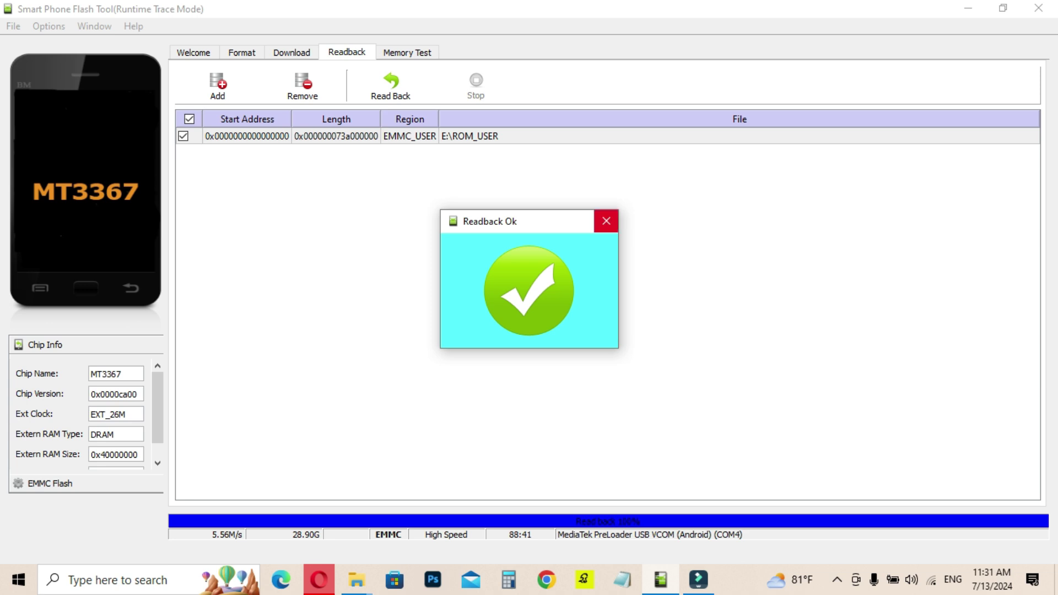
left_click(606, 221)
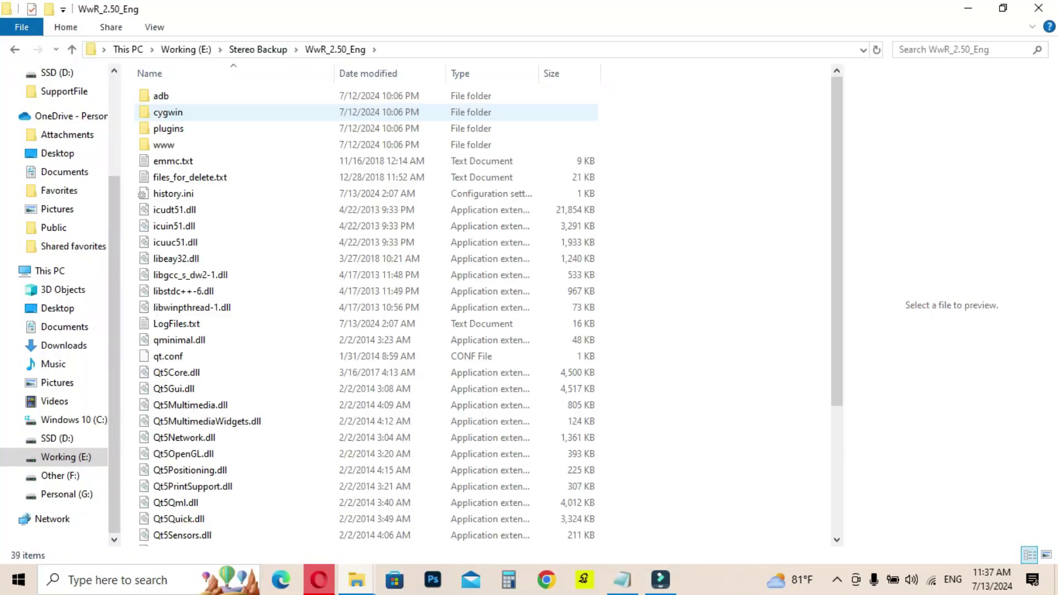
scroll(364, 331, "down", 1)
scroll(364, 330, "down", 3)
Step: Launch WwR_MTK_2_50.exe from the WwR_2.50_Eng folder so it asks for a ROM file
left_click(194, 537)
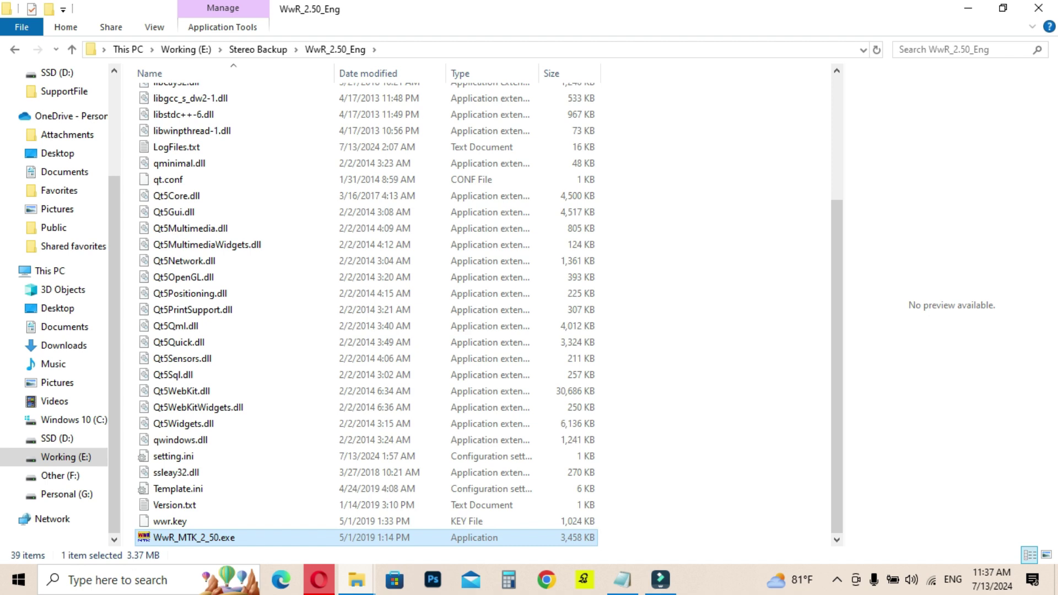
right_click(195, 537)
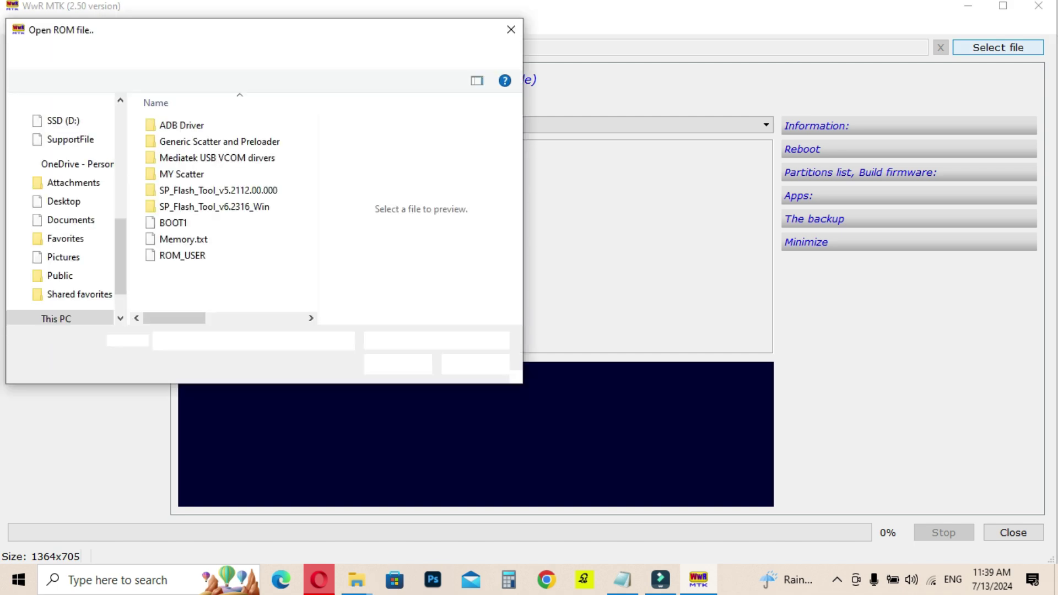
Step: Load BOOT1 as the EMMC_BOOT_1 preloader and keep Setting > Tabs on the 2nd variant
left_click(173, 223)
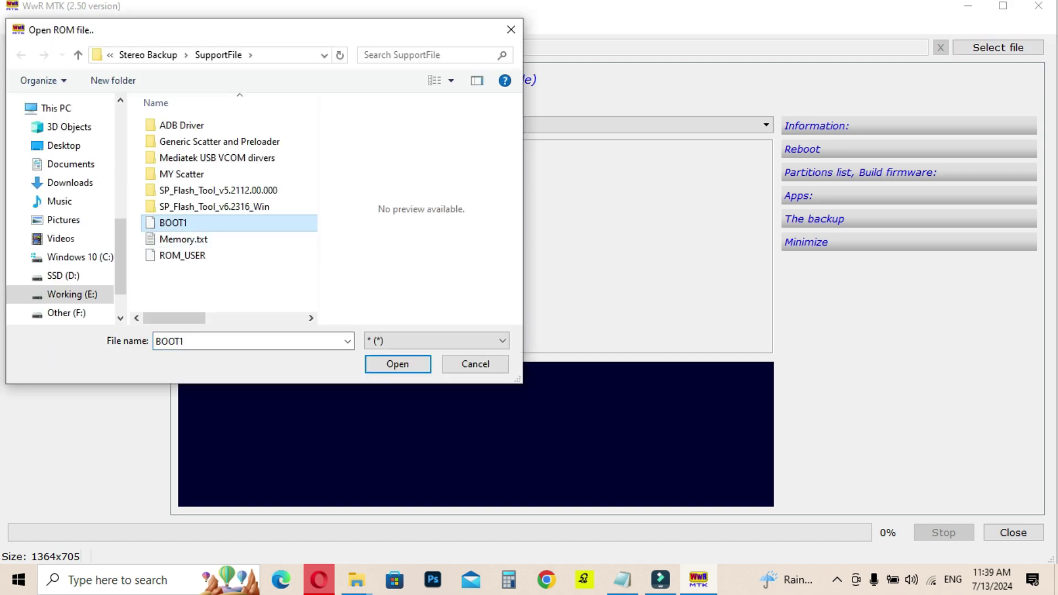
left_click(397, 364)
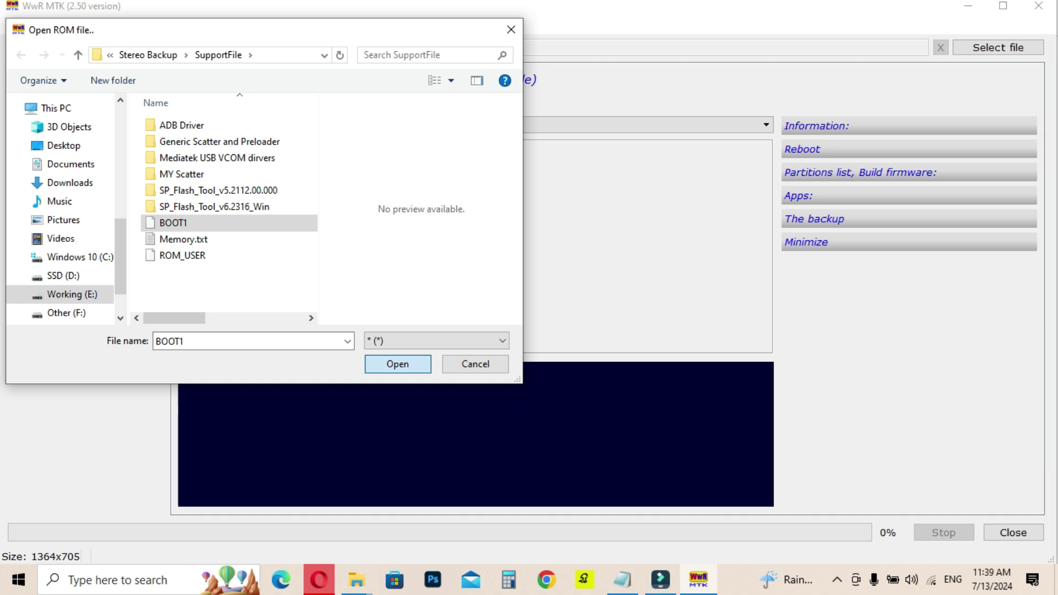
left_click(397, 364)
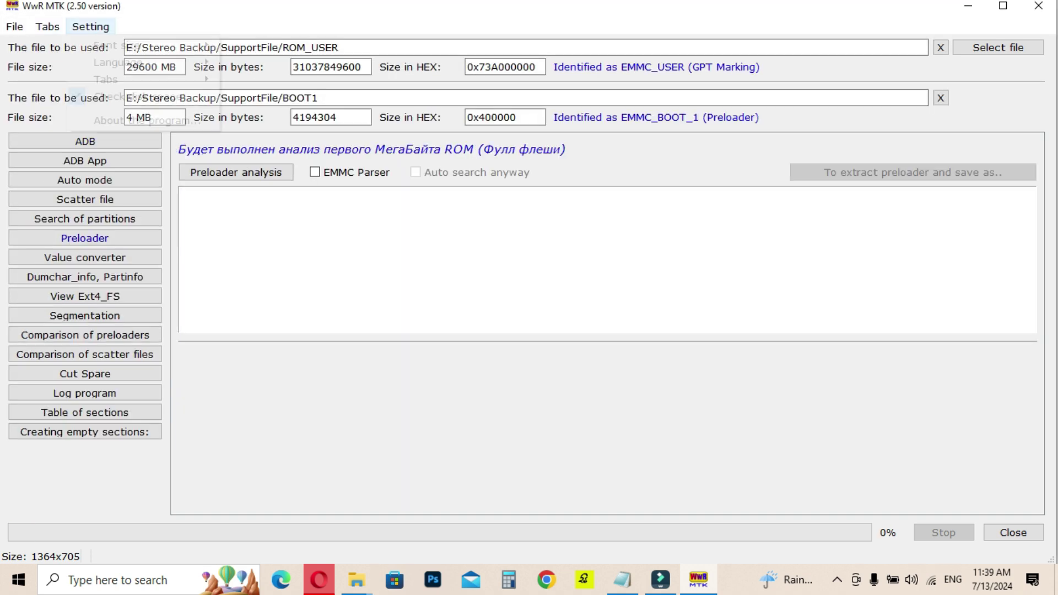
left_click(90, 26)
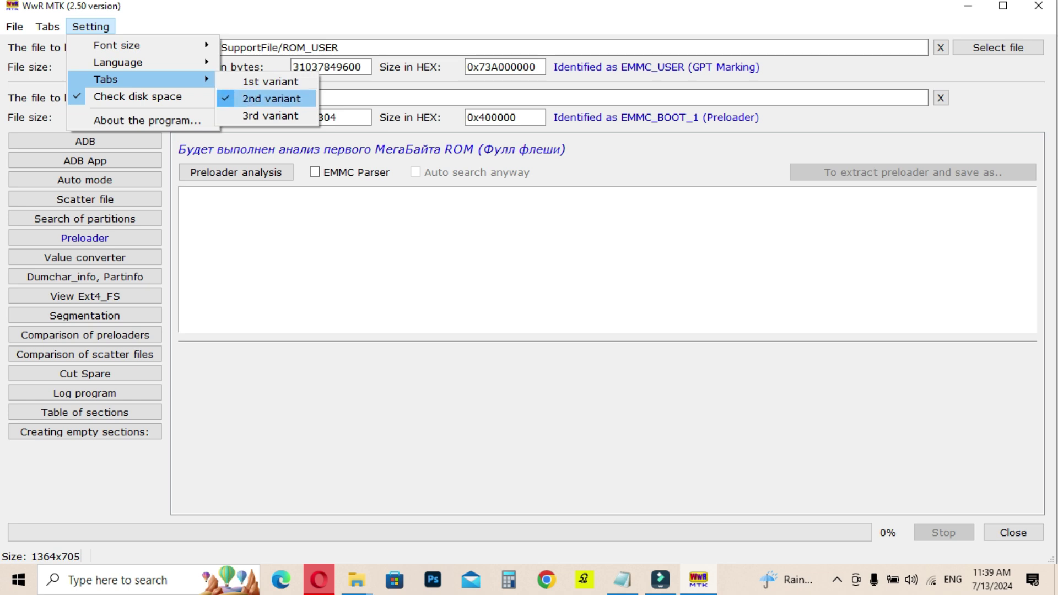
left_click(271, 99)
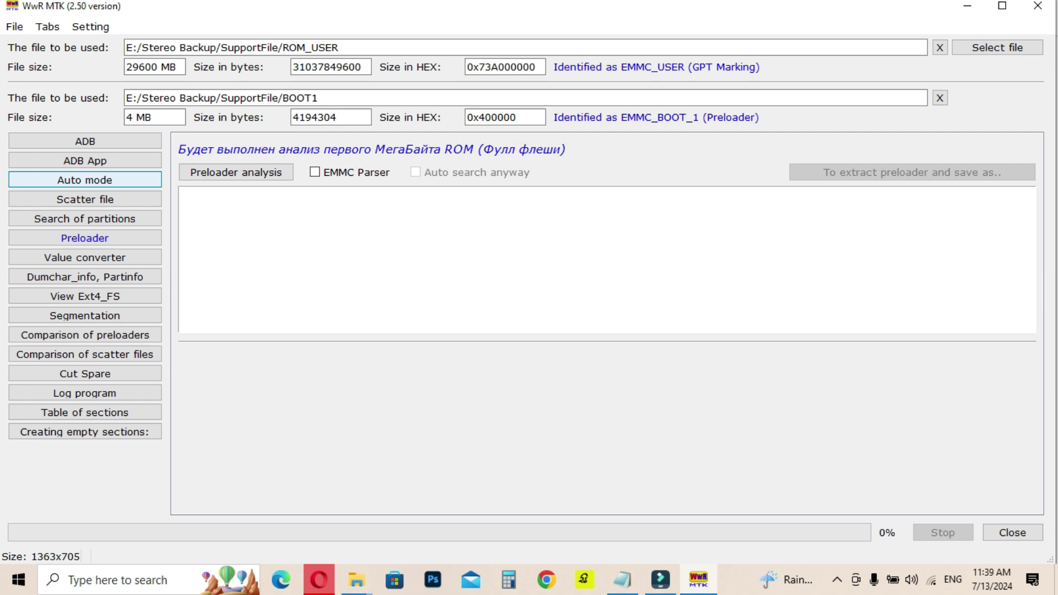
Step: Run the Auto mode autopilot so it reports a complete GPT ROM on platform MT3367
left_click(84, 179)
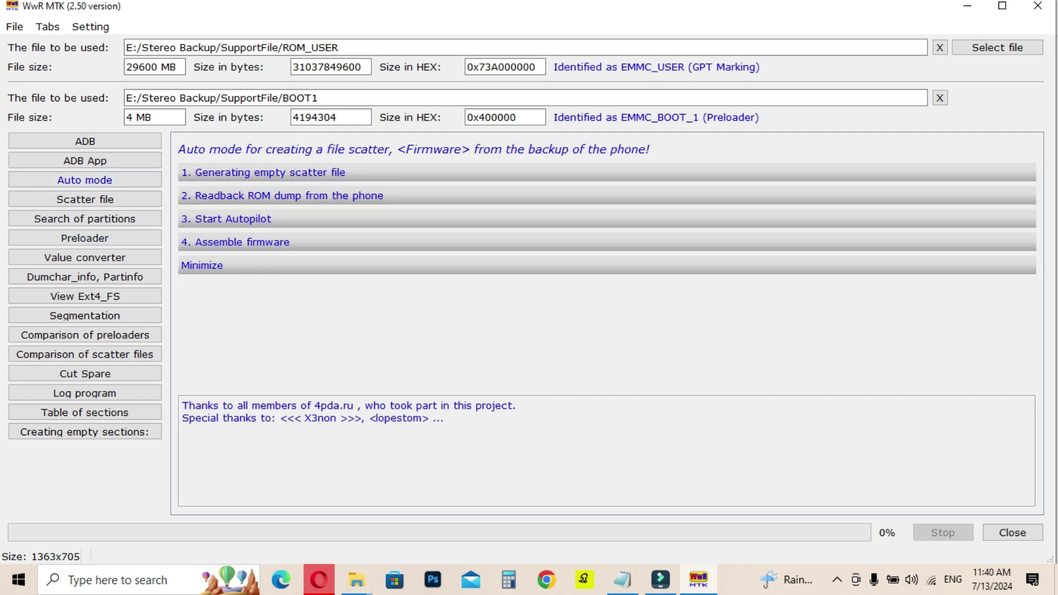
left_click(233, 218)
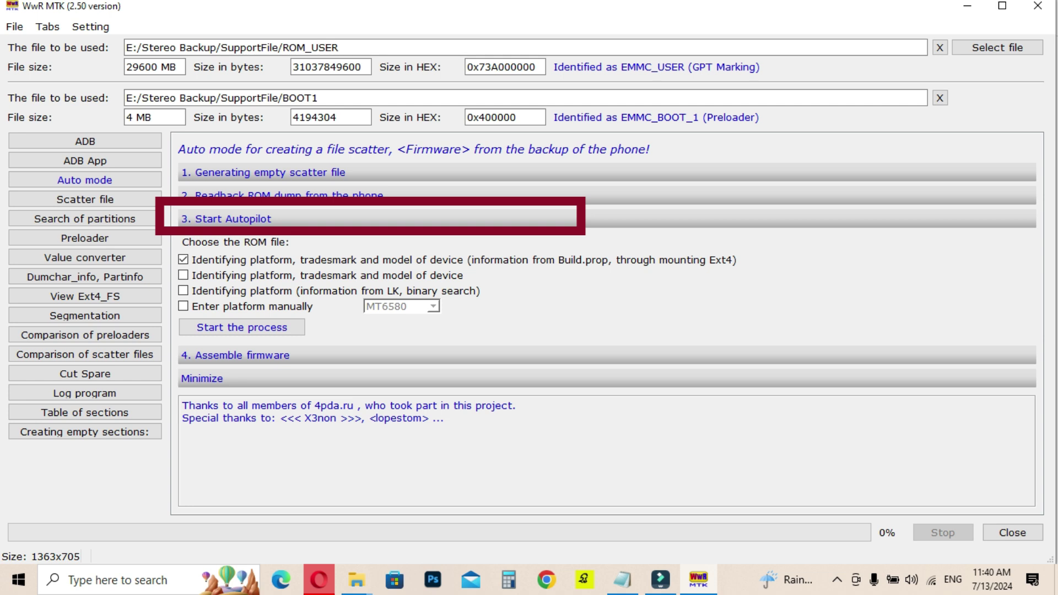
left_click(242, 327)
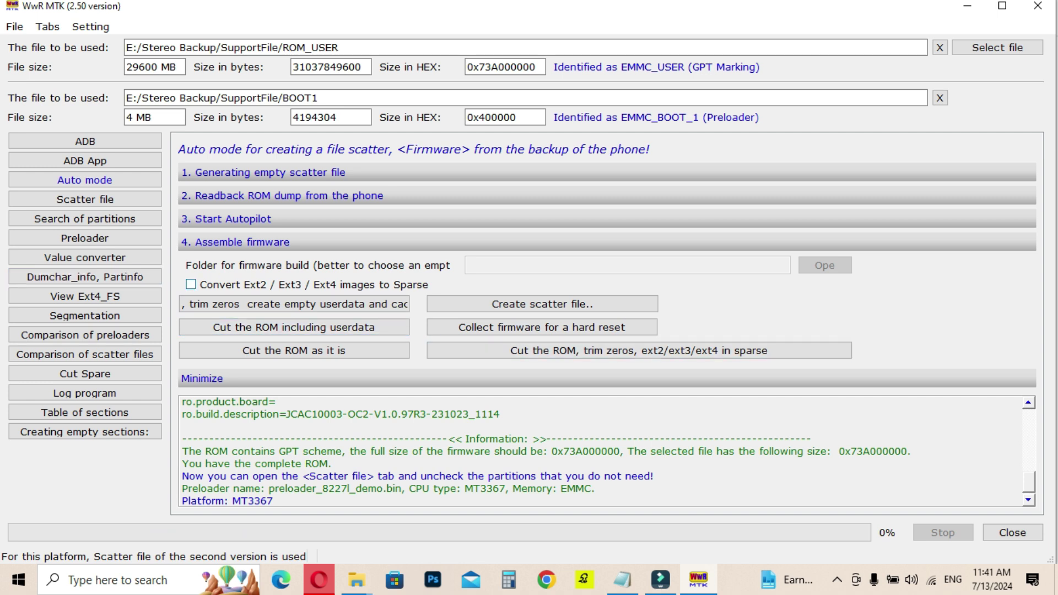
Step: Create MT3367_Android_scatter.txt into a new 8227 Scatter folder under SupportFile
left_click(541, 303)
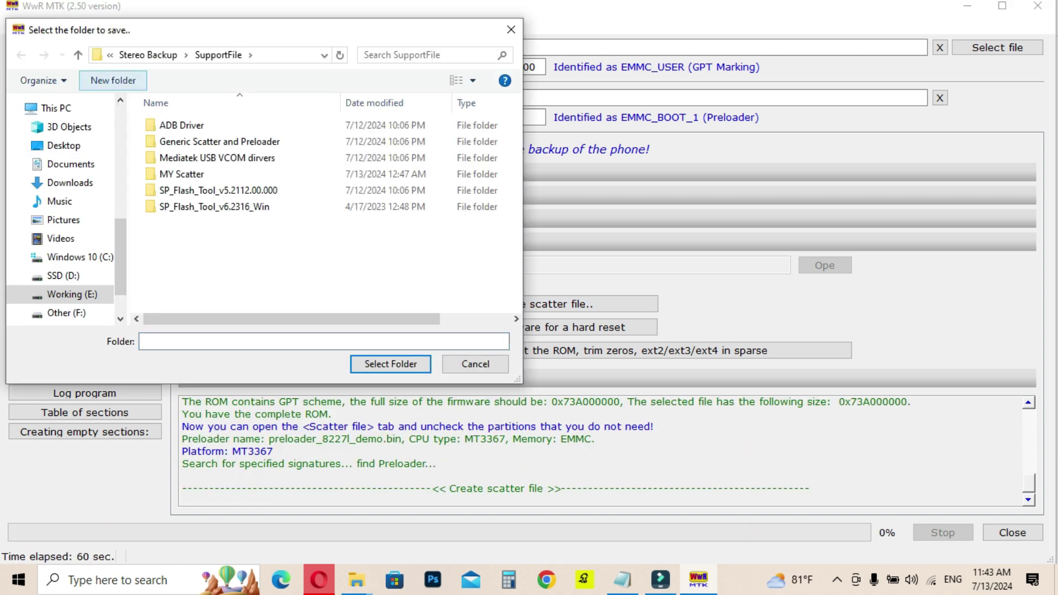
left_click(112, 80)
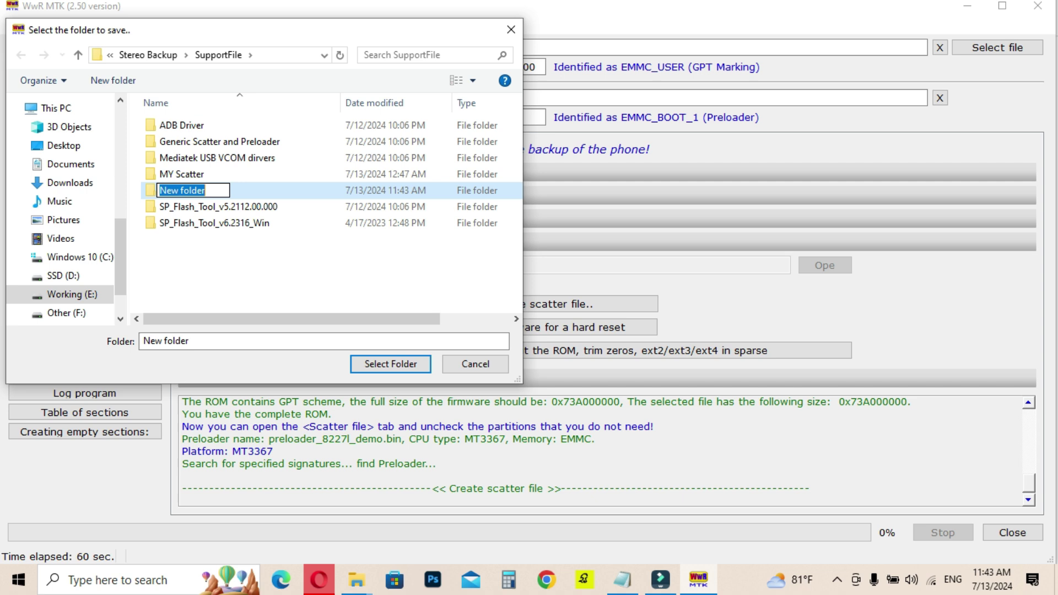
type("8227 Scatter")
key("Return")
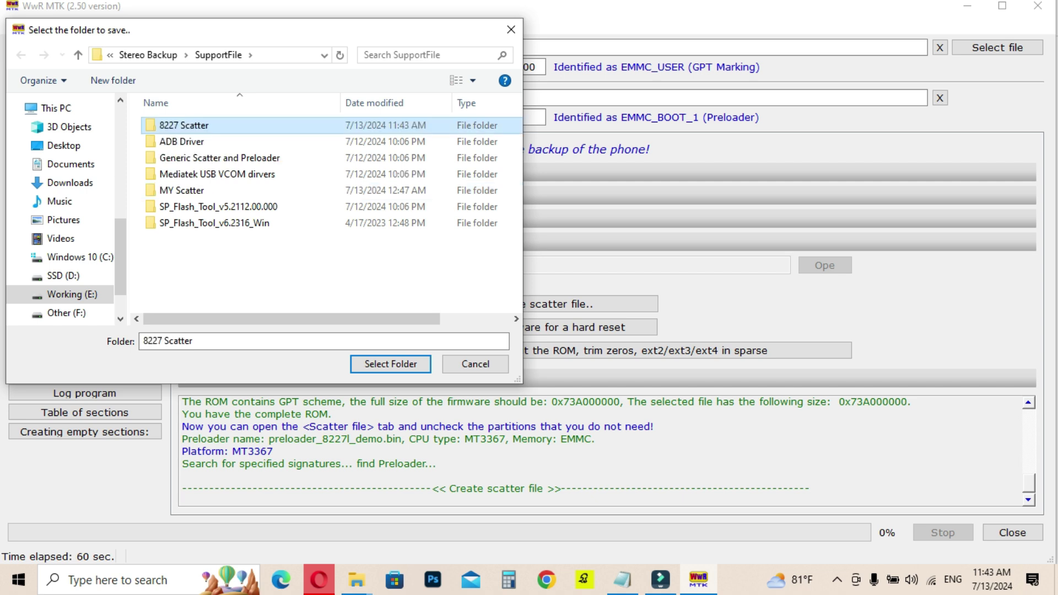
key("Return")
left_click(391, 364)
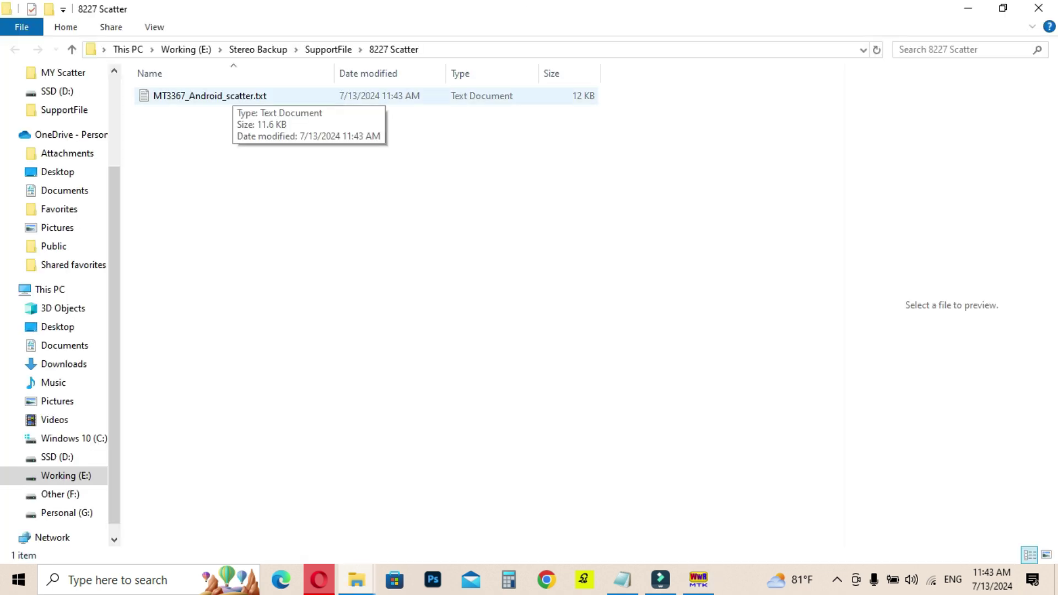
Step: Copy MT3367_Android_scatter.txt and paste a duplicate beside it
right_click(224, 96)
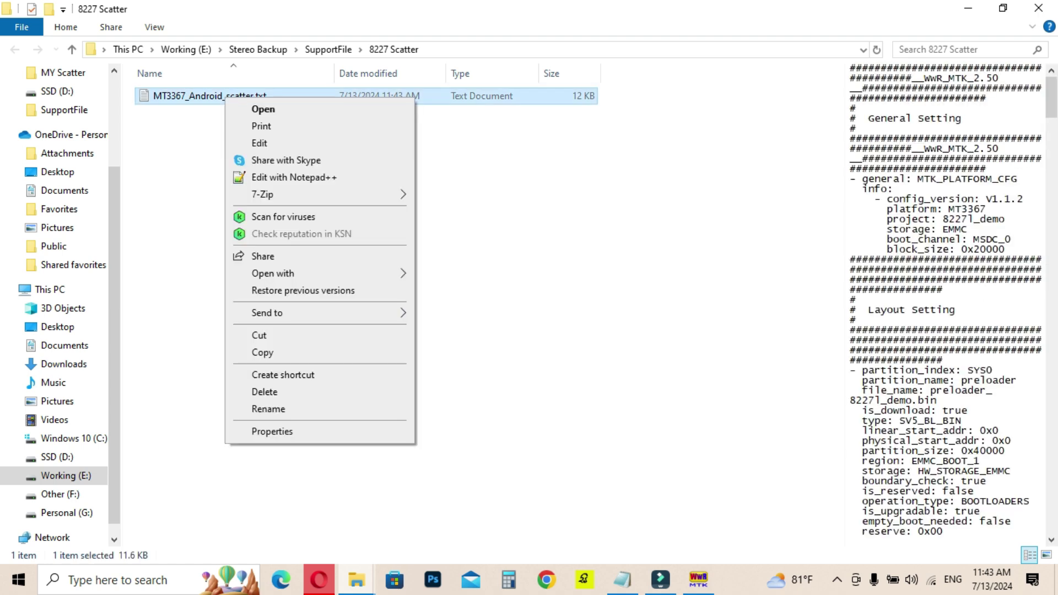
left_click(265, 350)
right_click(252, 155)
left_click(281, 272)
Step: Rename the duplicate, removing the ' - Copy' suffix from its name
key("F2")
left_click_drag(284, 96, 255, 96)
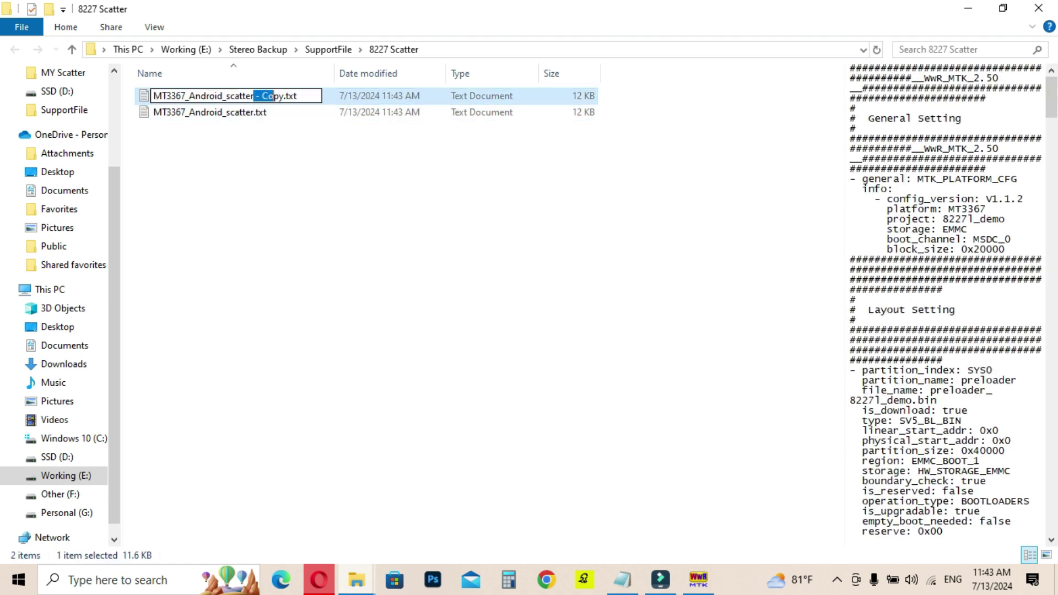
key("BackSpace")
type(".")
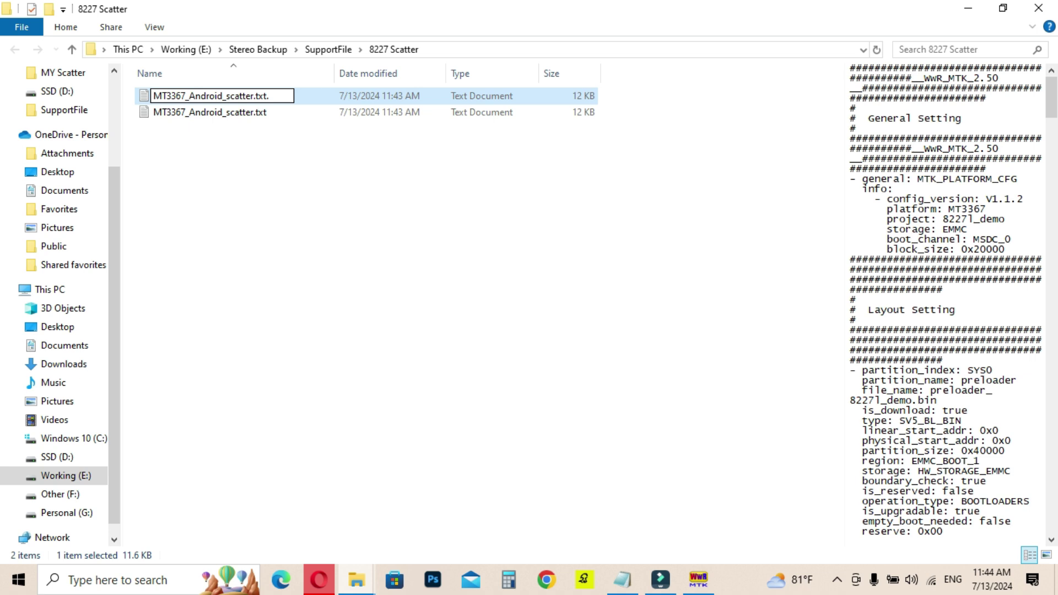
key("Return")
key("Return")
Step: Find the userdata entry and select its partition_size digits for replacement with C0000000
key("ctrl+f")
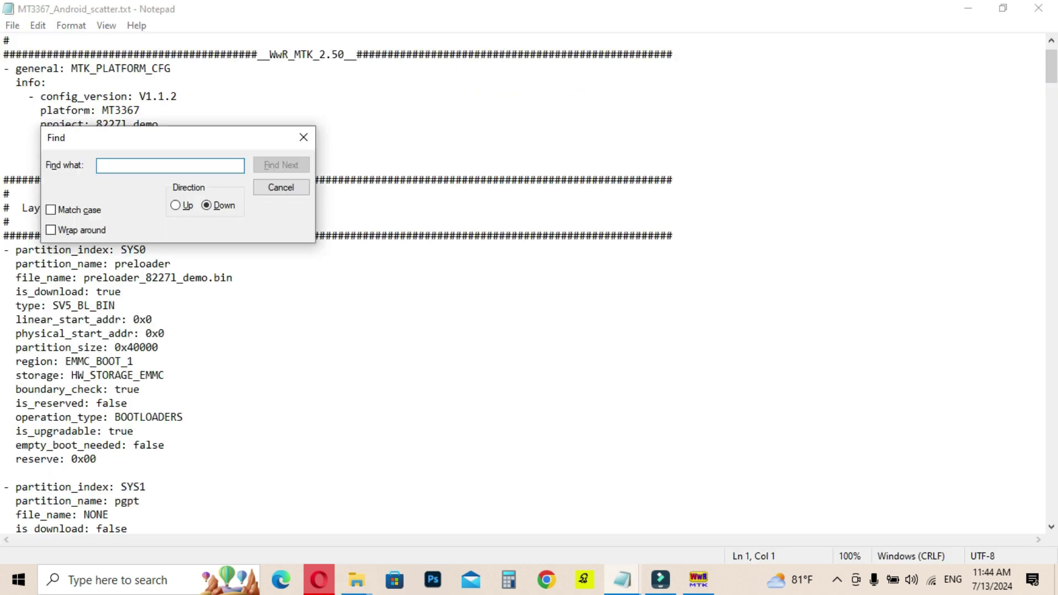
type("userdat")
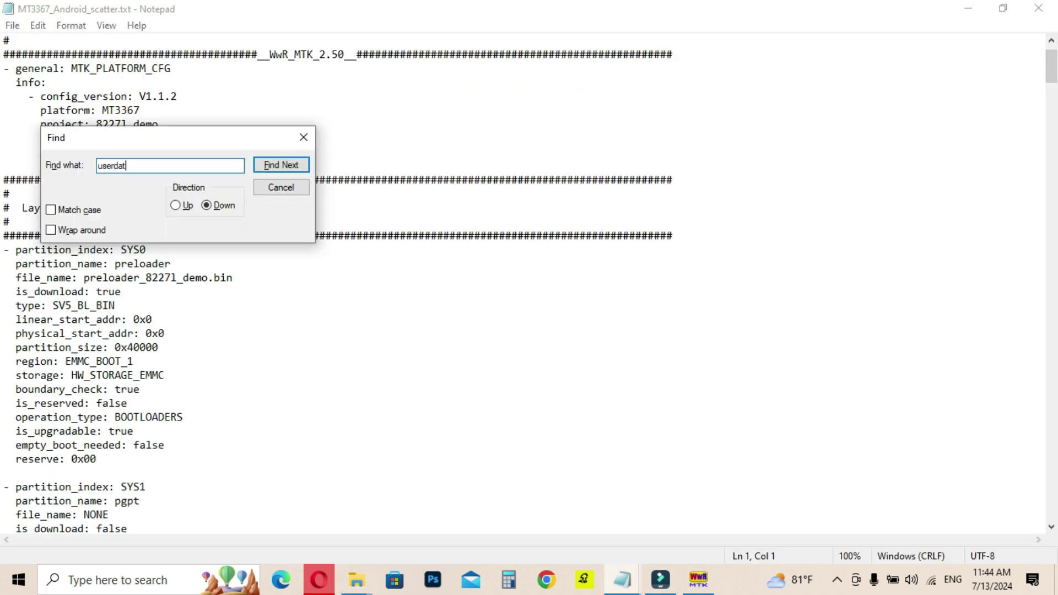
type("a")
key("Return")
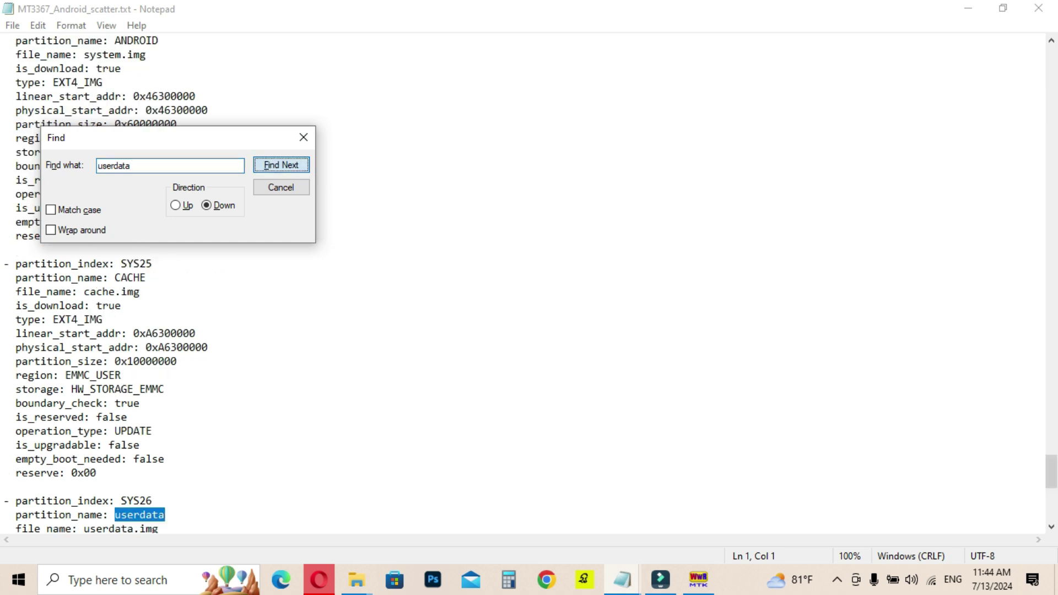
key("Escape")
left_click_drag(127, 375, 184, 376)
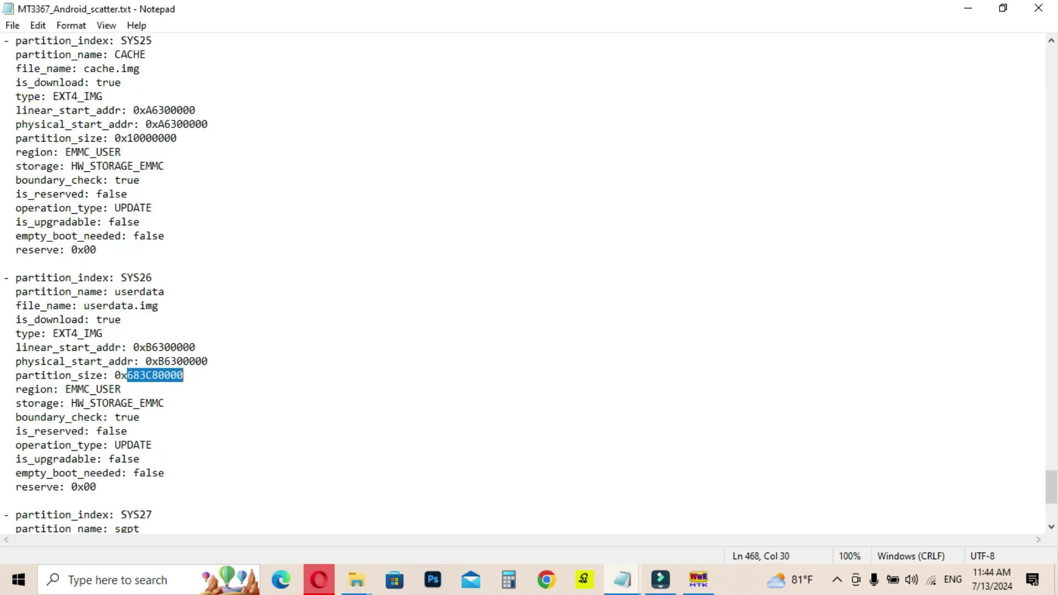
type("C")
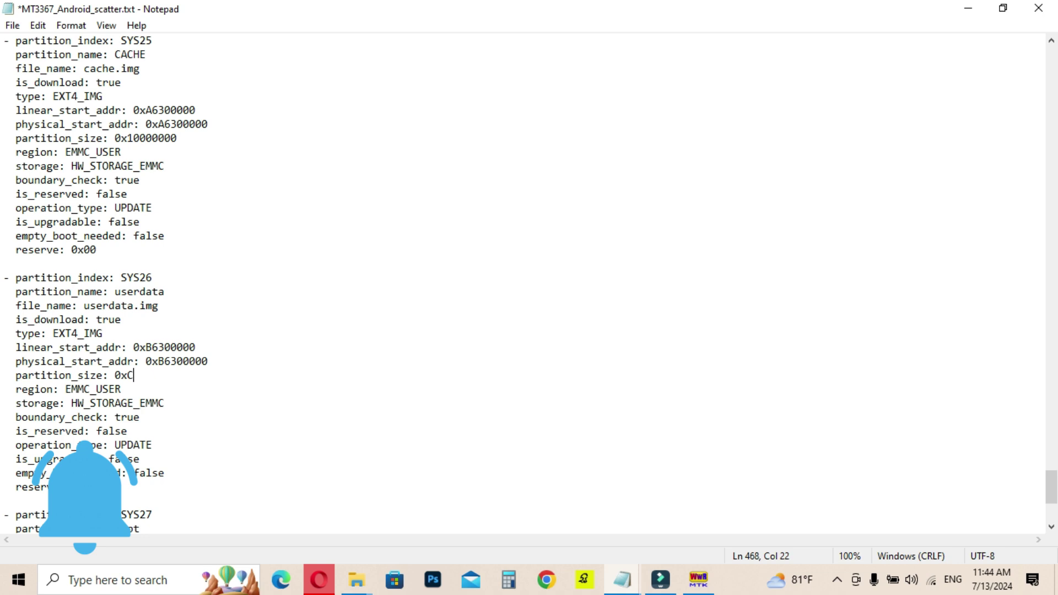
type("0000")
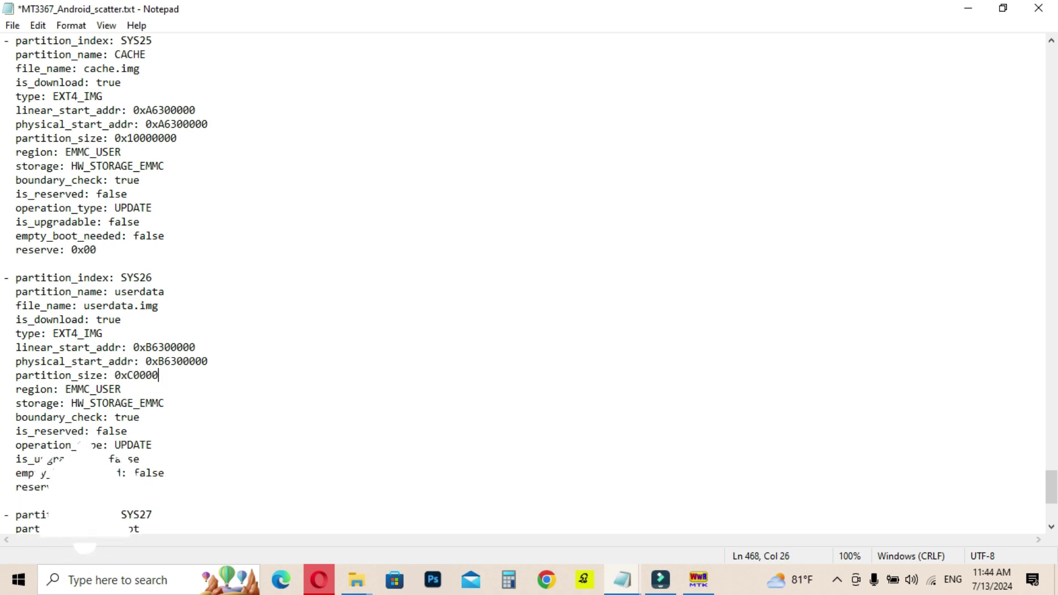
type("000")
Step: Save the scatter file with userdata size 0xC0000000 and return to WwR MTK
key("alt+f")
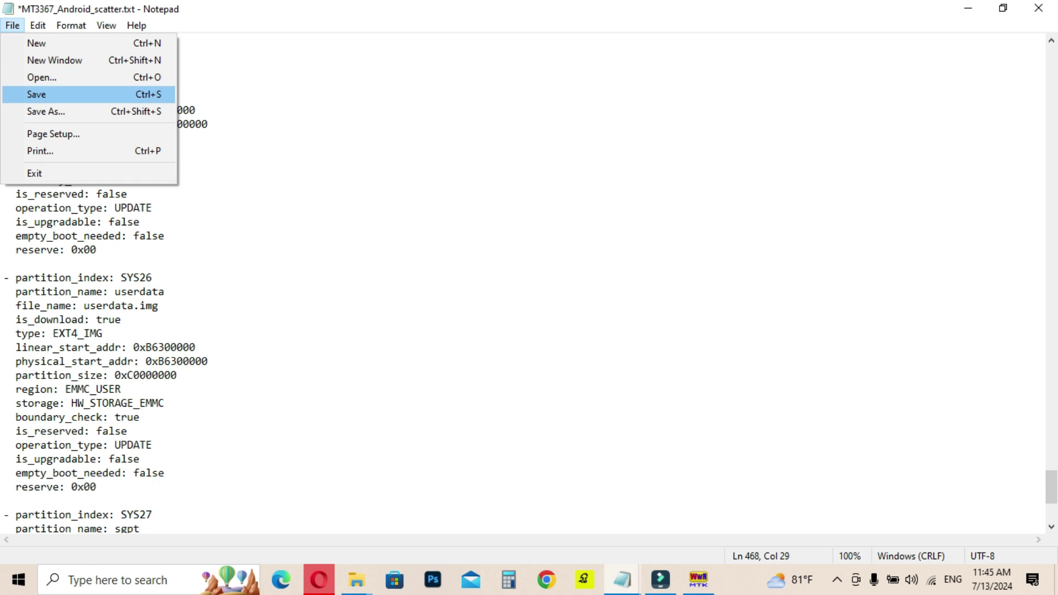
key("Return")
key("alt+Tab")
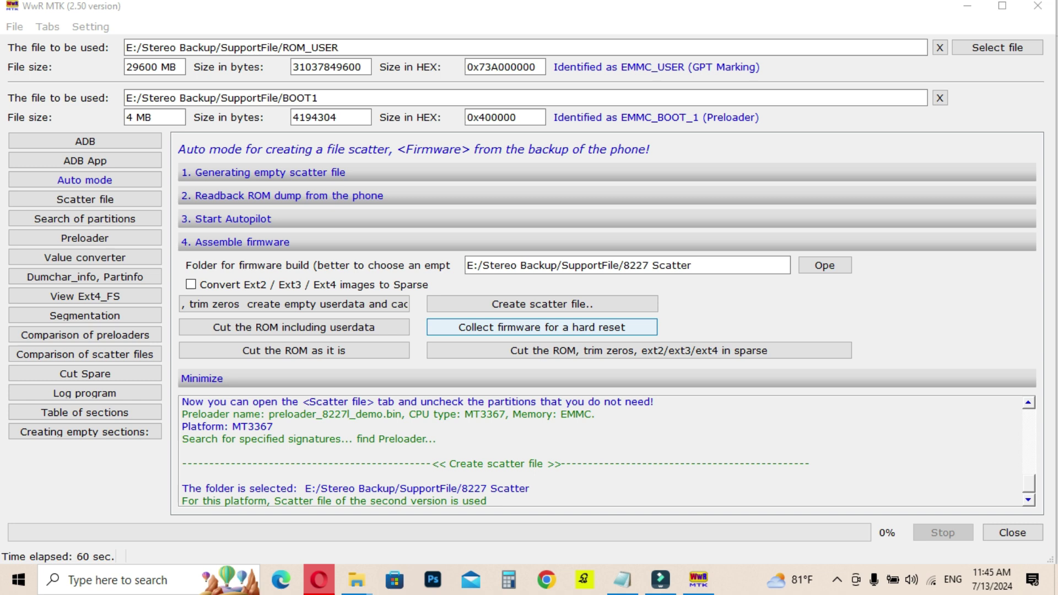
Step: Collect firmware for a hard reset into a new Hard Reset folder
left_click(541, 327)
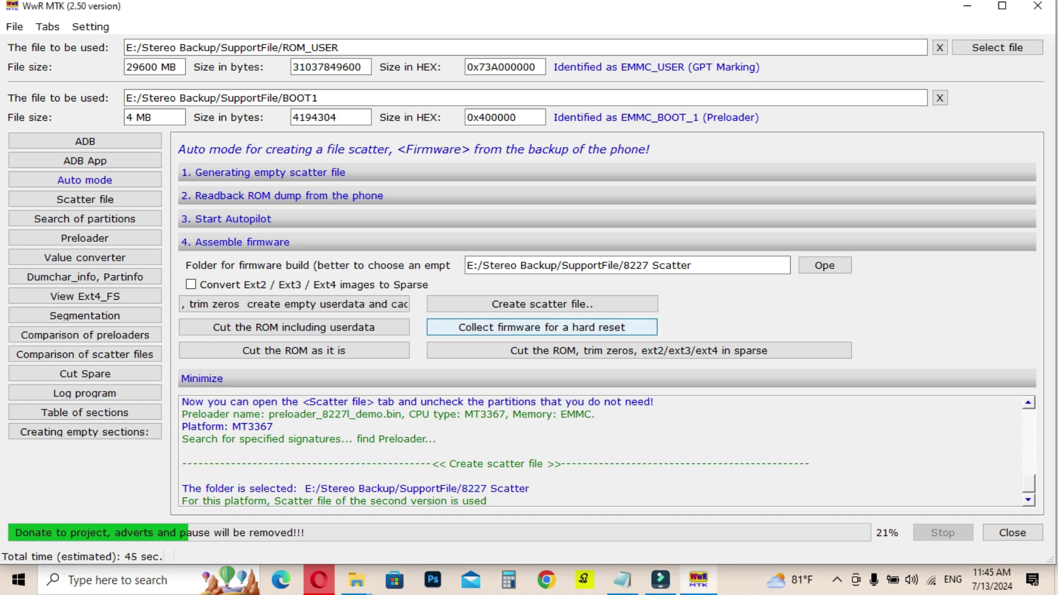
key("ctrl+shift+n")
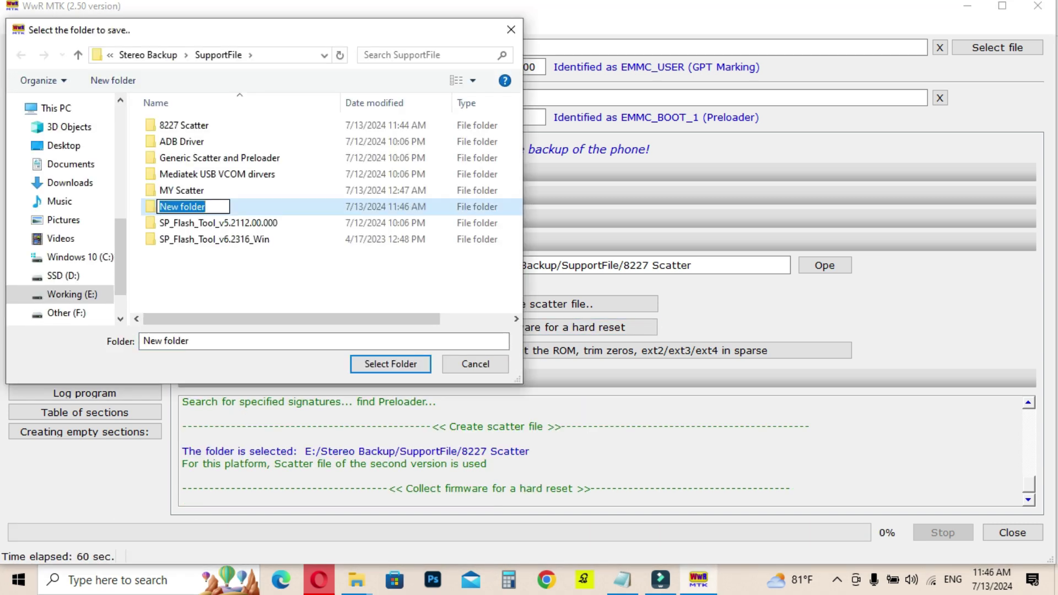
type("rd ")
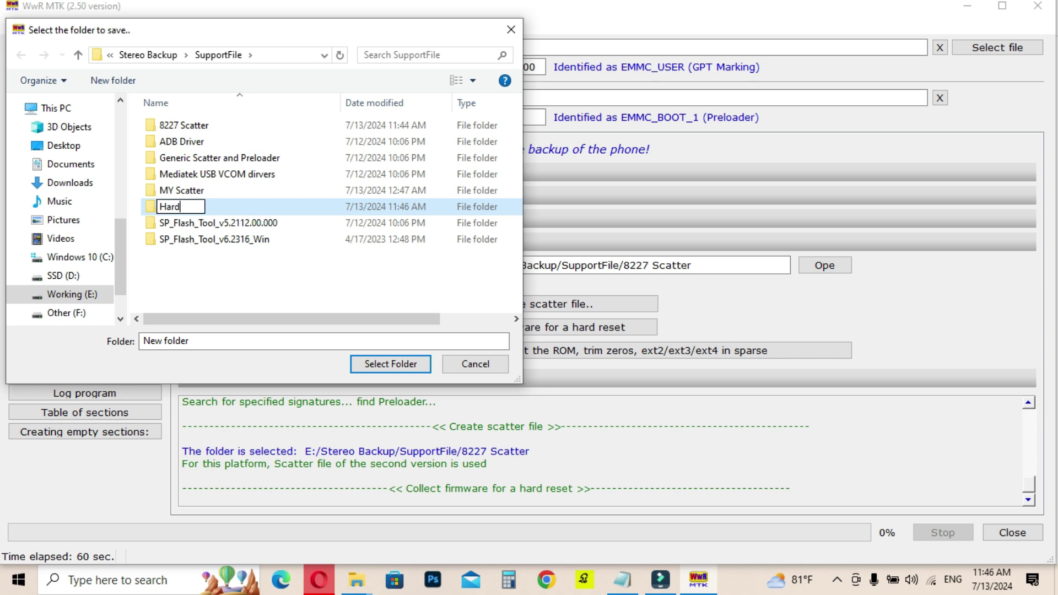
type("Re")
type("set")
key("Return")
key("Return")
key("Return")
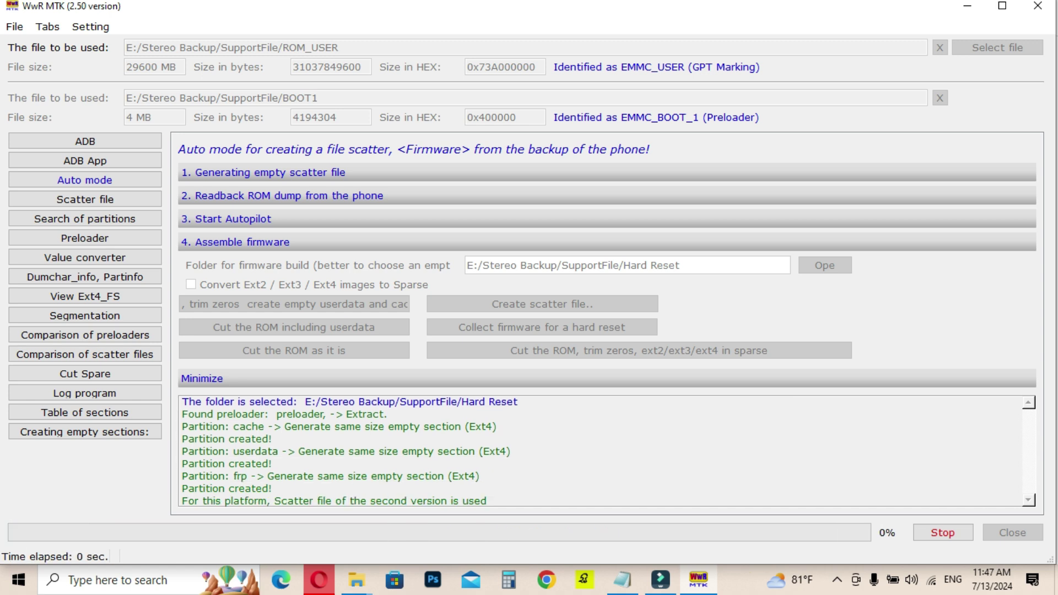
Step: Rename the Hard Reset scatter file with a .temp ending and return to WwR MTK
key("F2")
key("End")
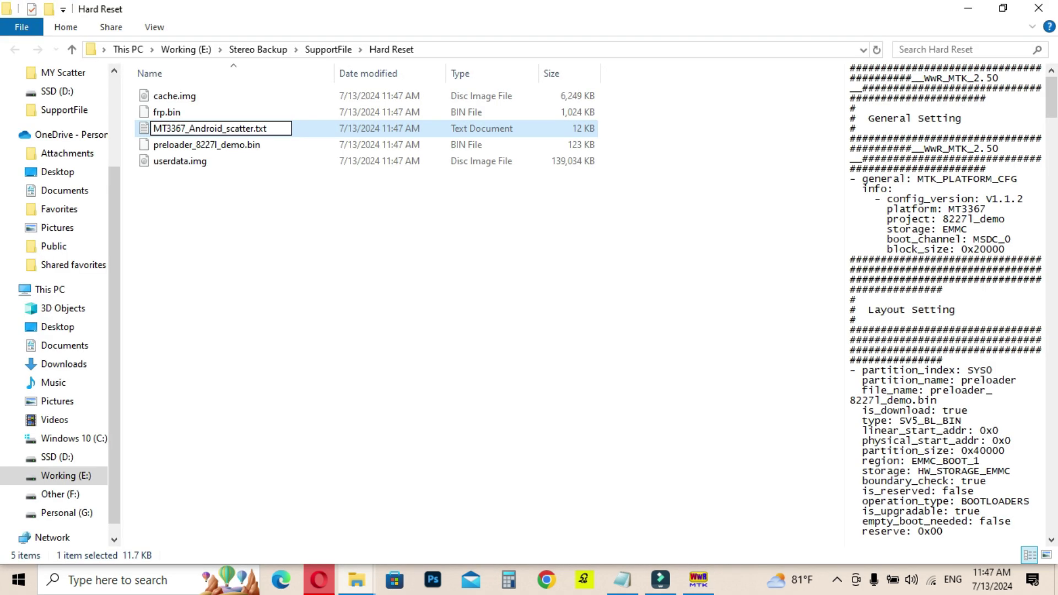
type(".")
type("bak")
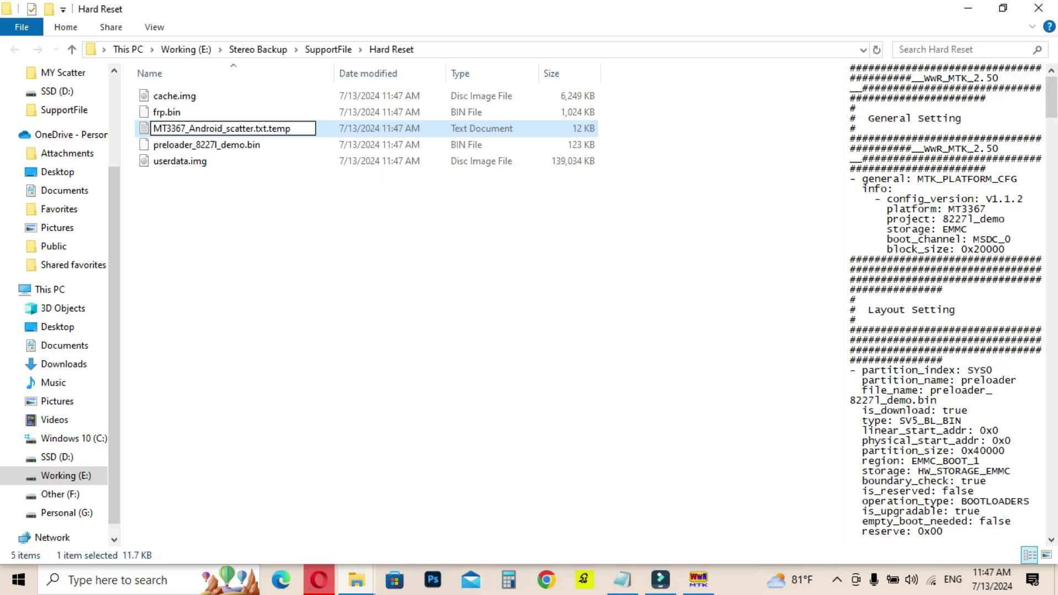
key("Return")
key("Return")
key("alt+Tab")
Step: Cut the ROM including userdata into a new Firmware folder in SupportFile
key("Tab")
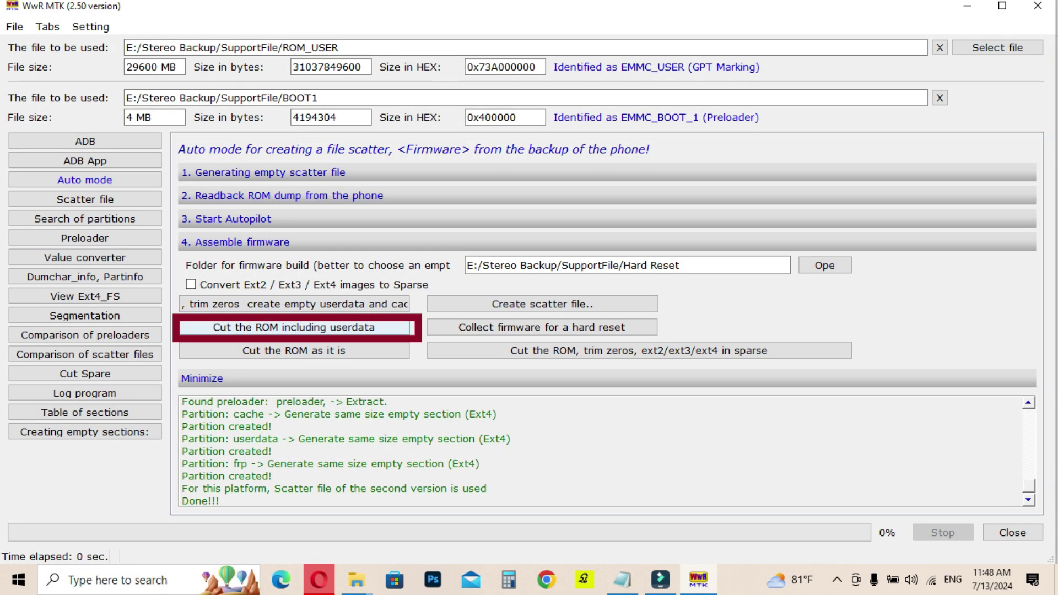
key("Return")
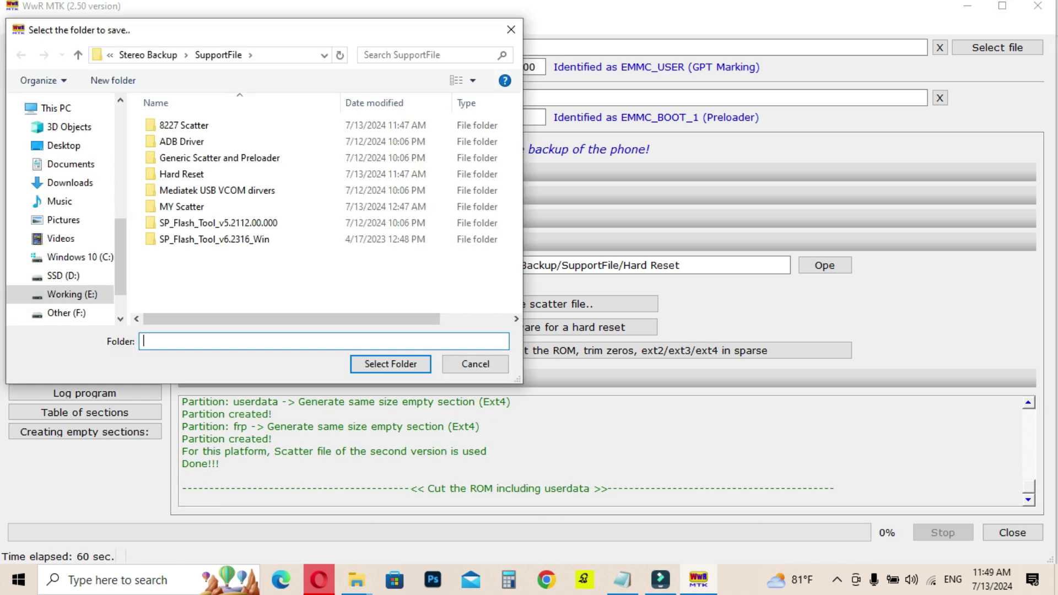
left_click(113, 81)
type("Fi")
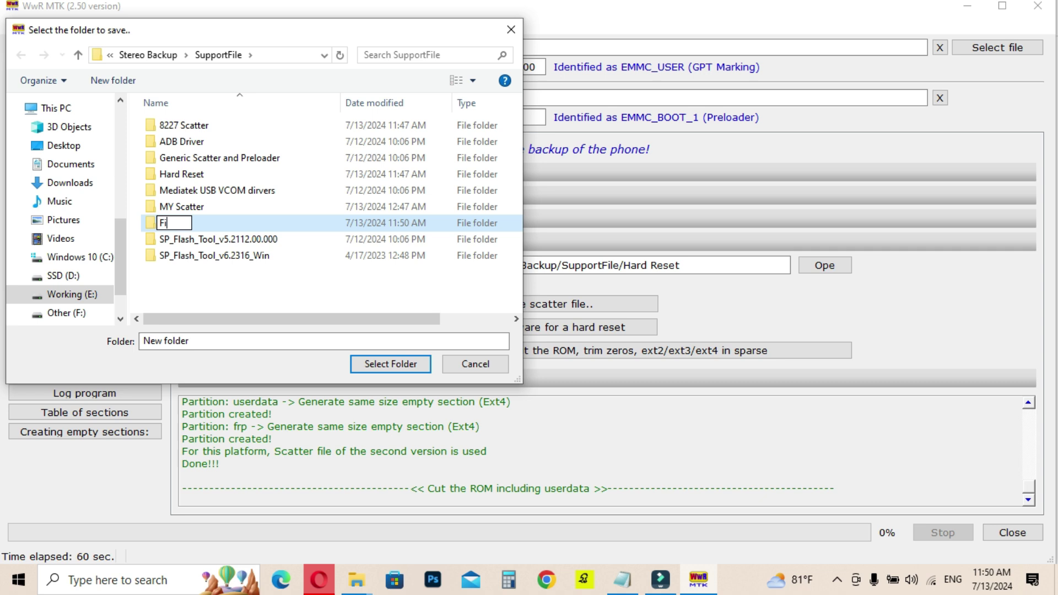
type("rmware")
key("Return")
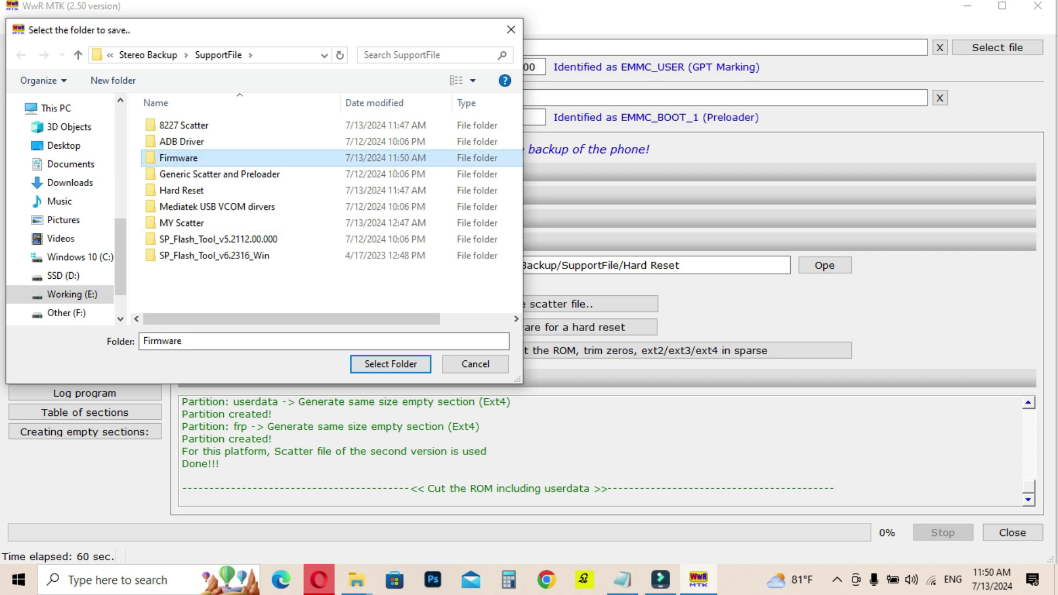
double_click(190, 158)
left_click(390, 364)
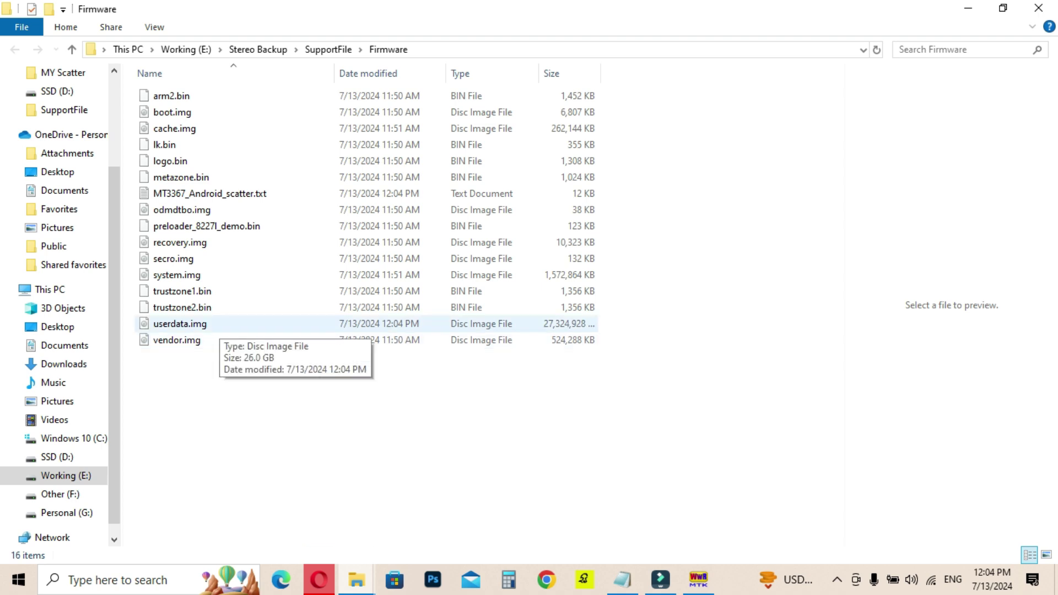
Step: Rename the 26 GB userdata.img in Firmware to userdata.img.old, accepting the extension warning
left_click(219, 323)
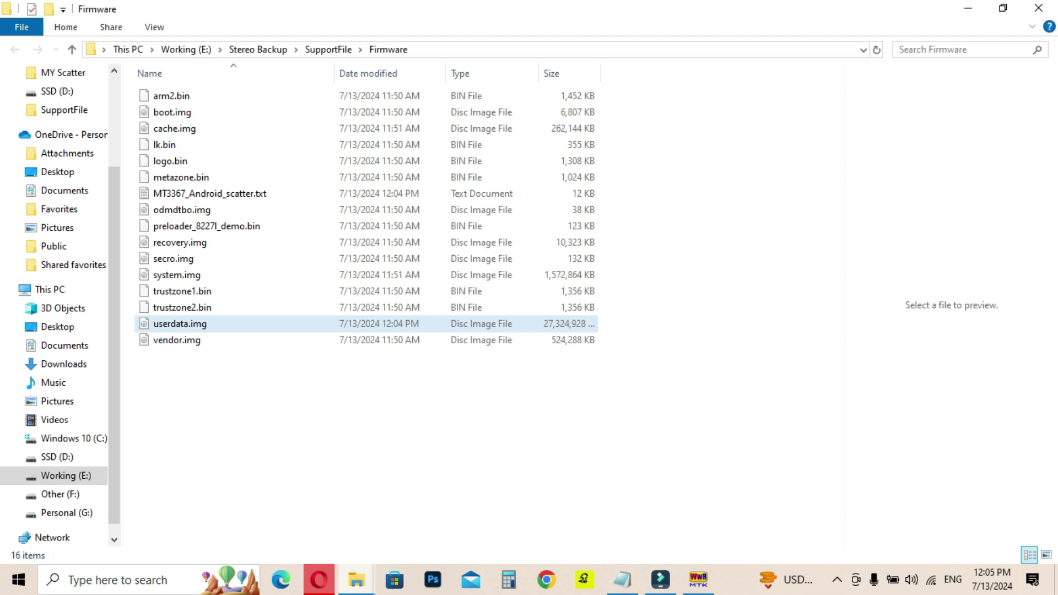
key("F2")
key("End")
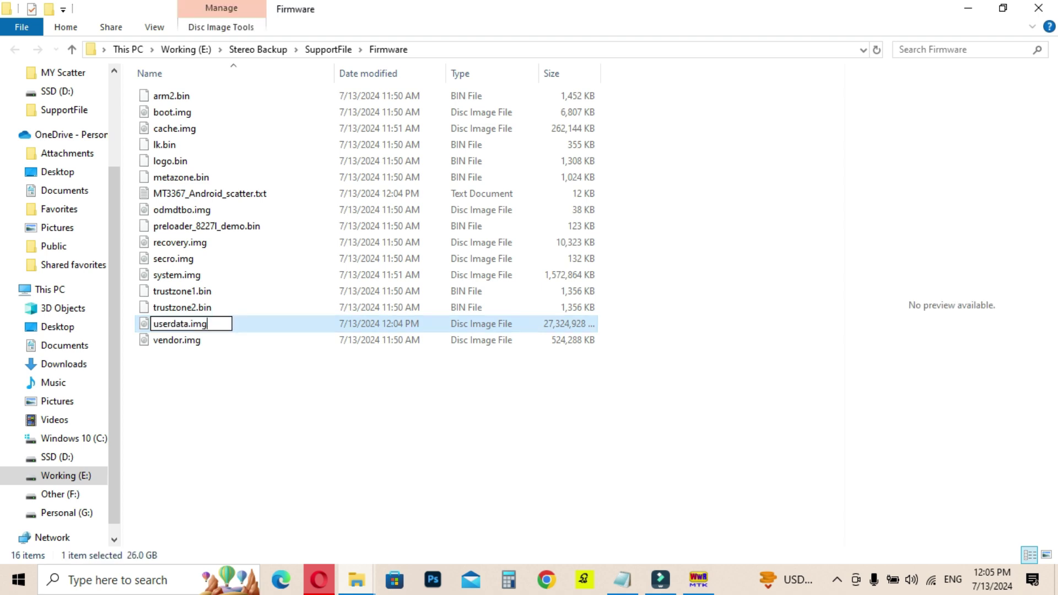
type(".")
type("old")
key("Return")
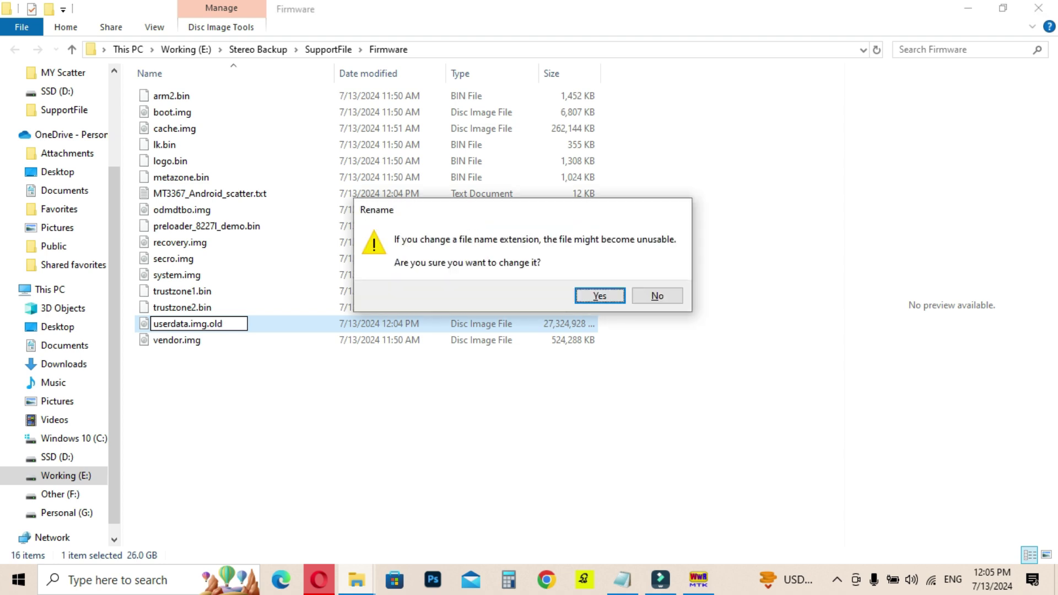
key("Return")
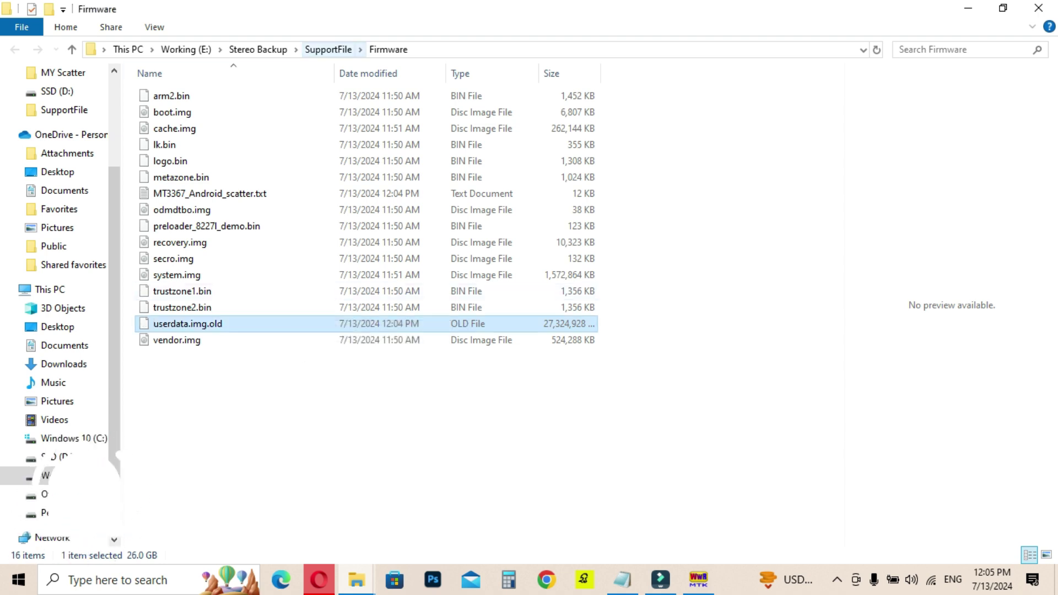
Step: Copy the small empty userdata.img from the Hard Reset folder
left_click(328, 50)
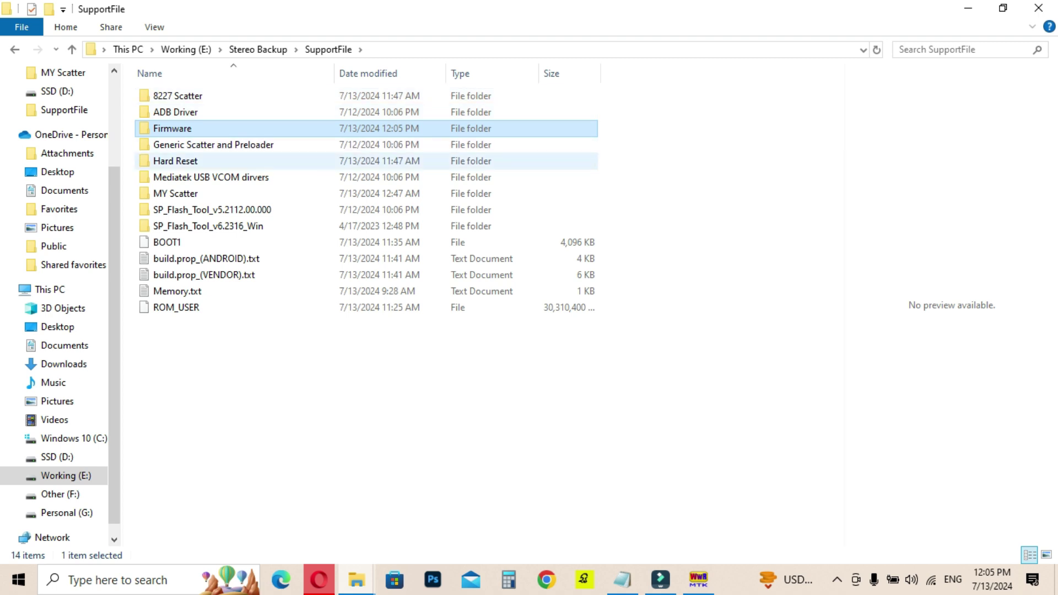
double_click(175, 161)
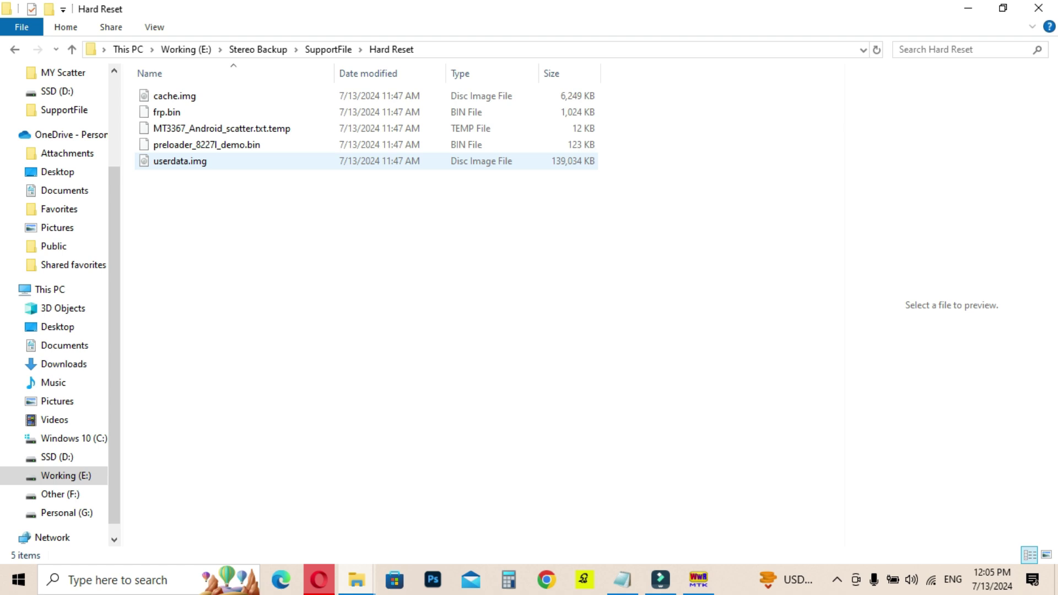
left_click(190, 161)
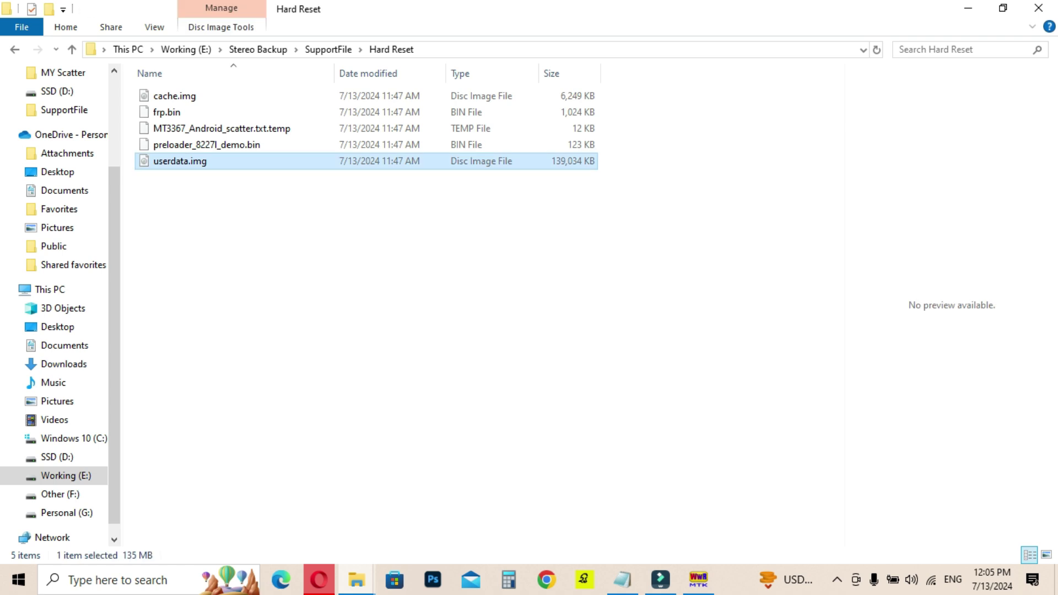
right_click(203, 165)
left_click(230, 404)
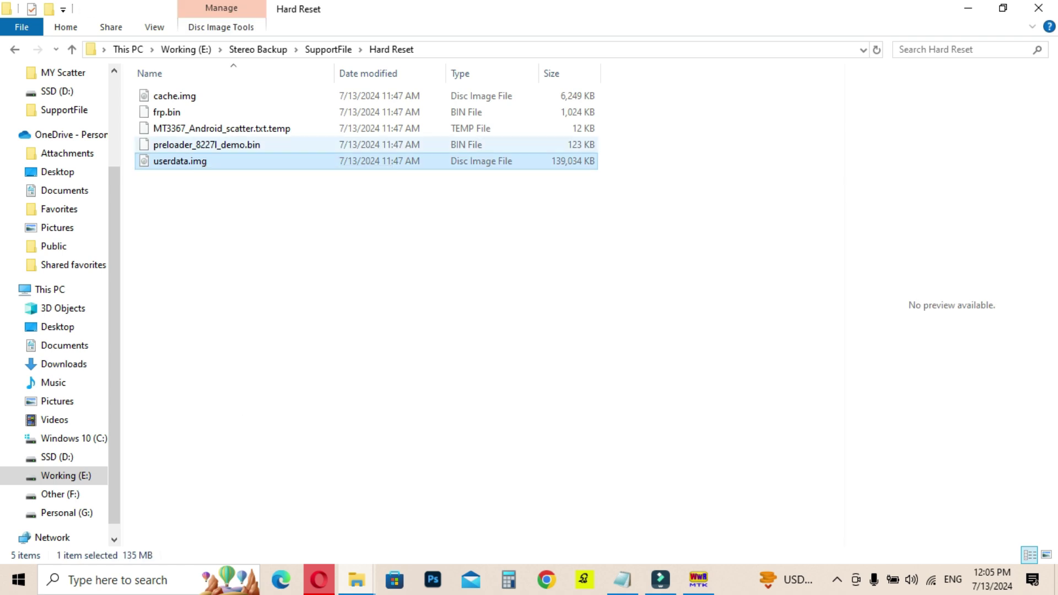
Step: Paste the 135 MB userdata.img into the Firmware folder beside userdata.img.old
left_click(329, 49)
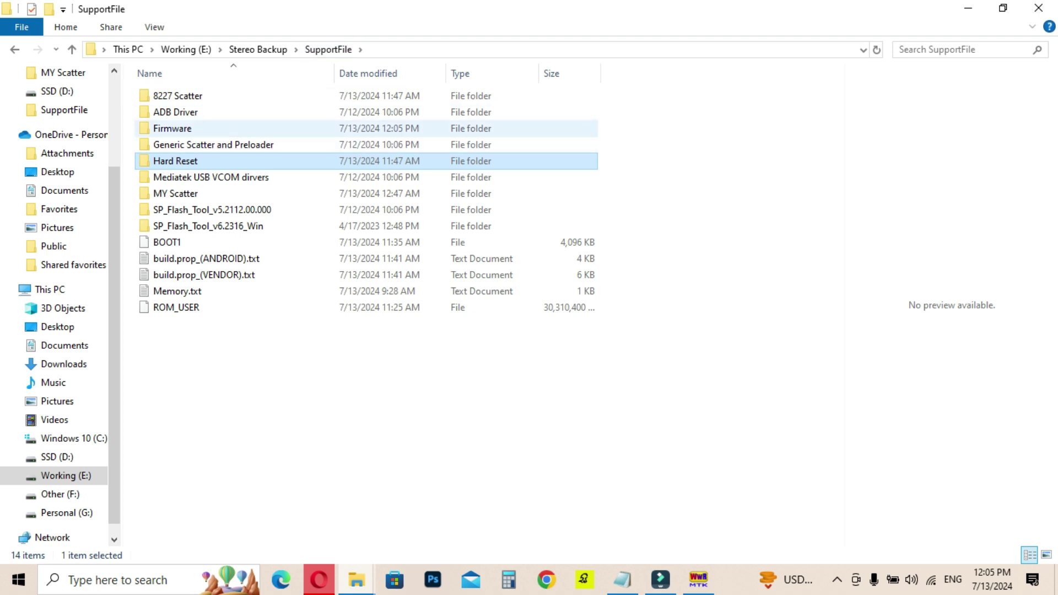
double_click(172, 128)
right_click(275, 166)
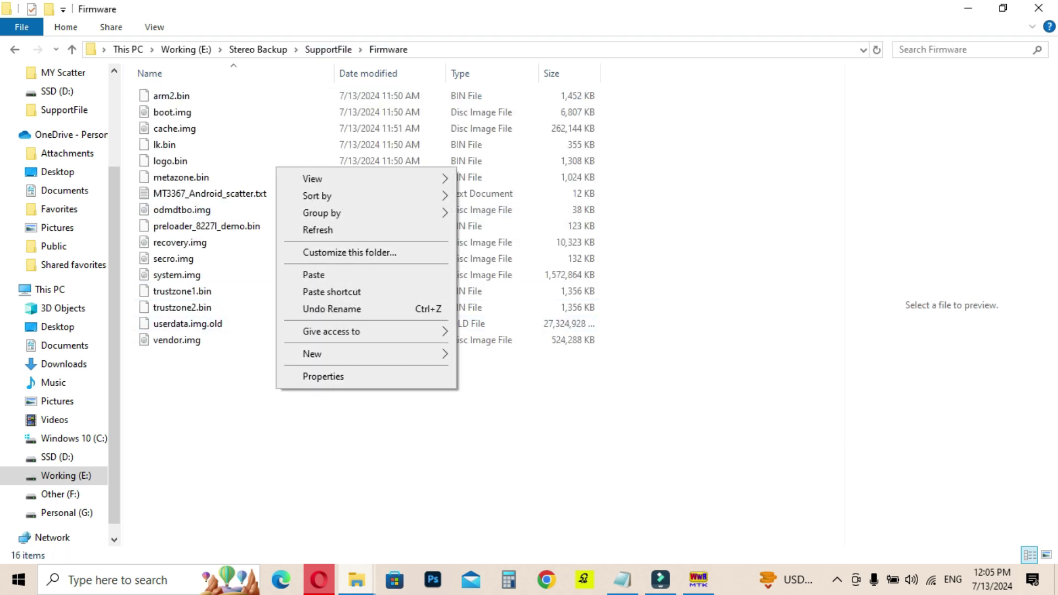
left_click(314, 274)
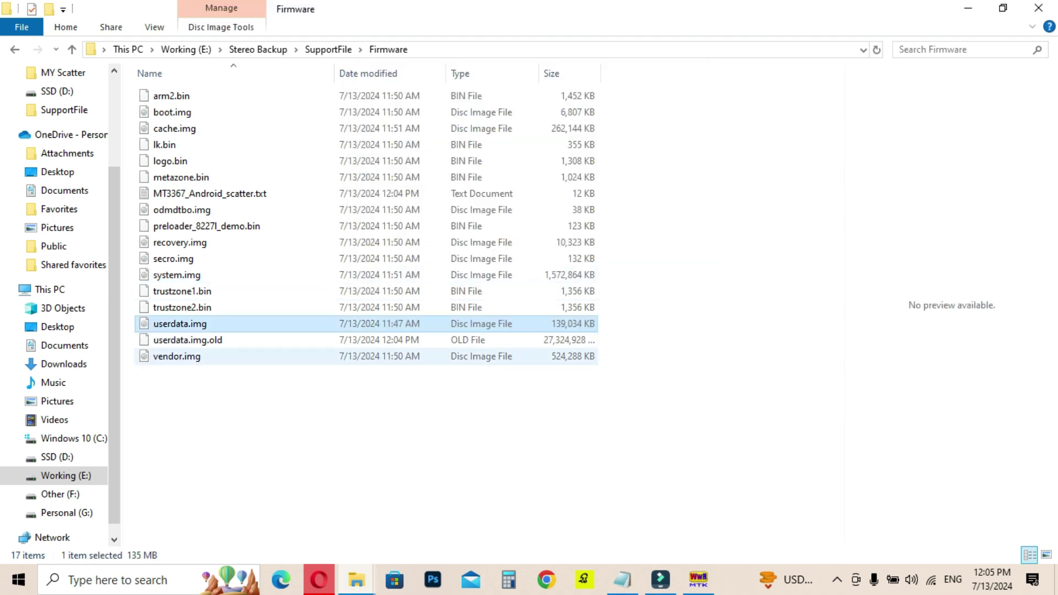
left_click(177, 357)
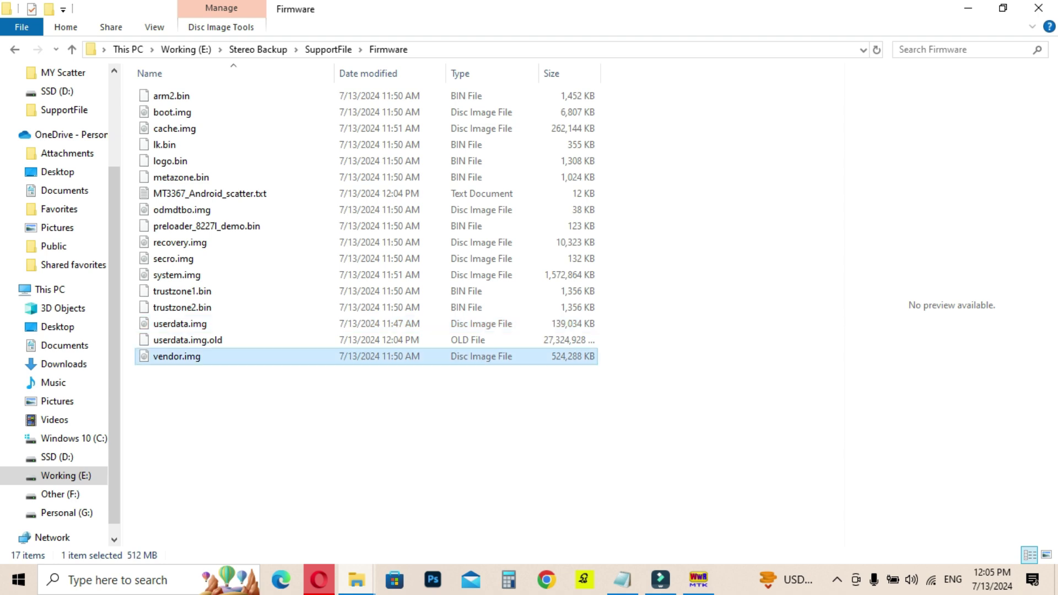